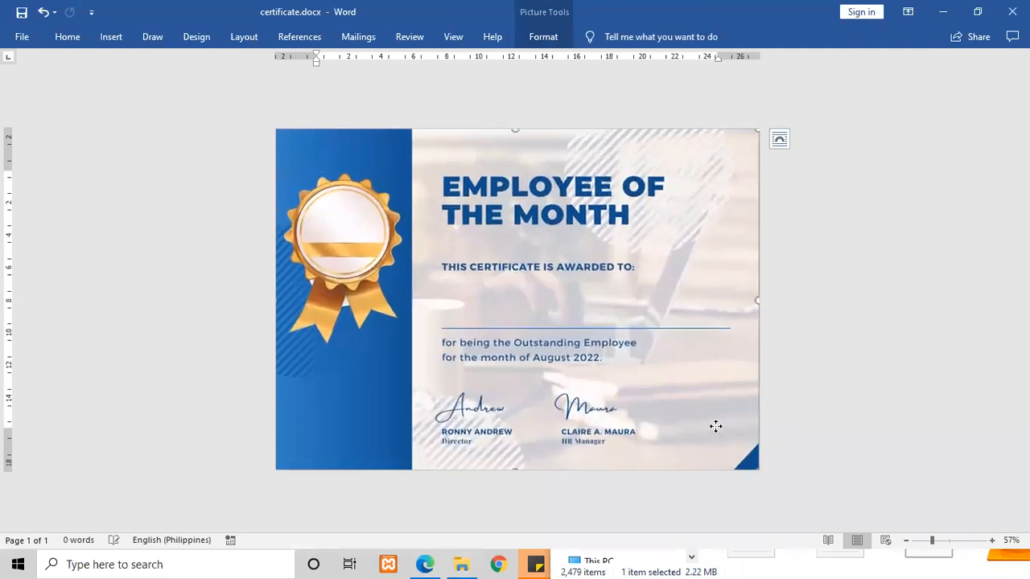
pyautogui.click(869, 361)
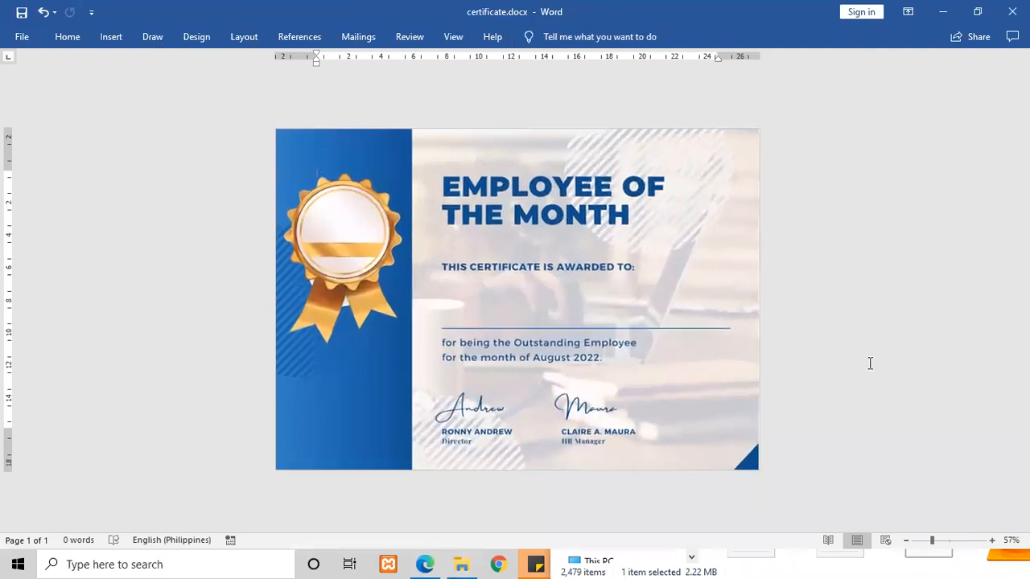
pyautogui.click(706, 374)
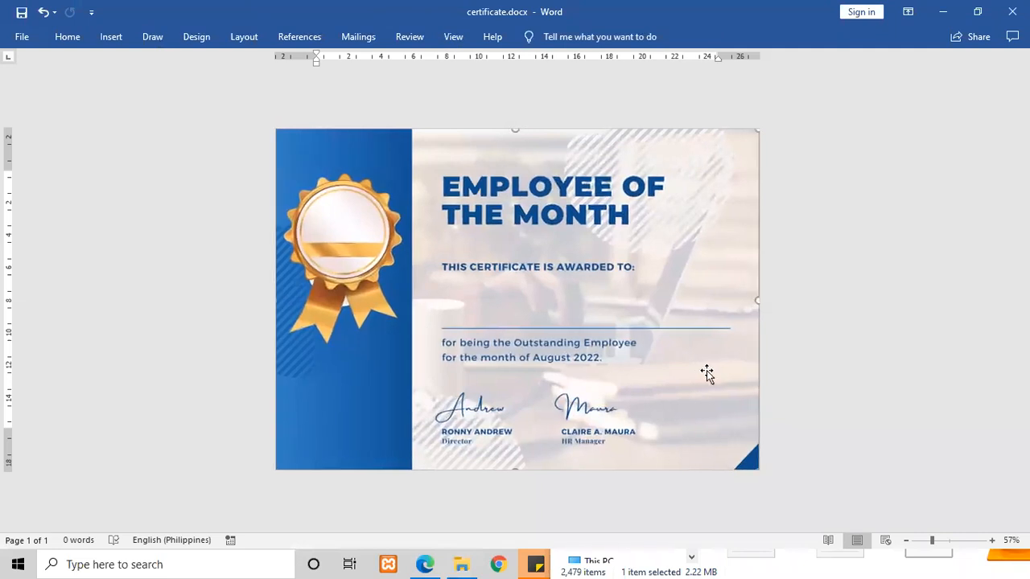
pyautogui.click(885, 369)
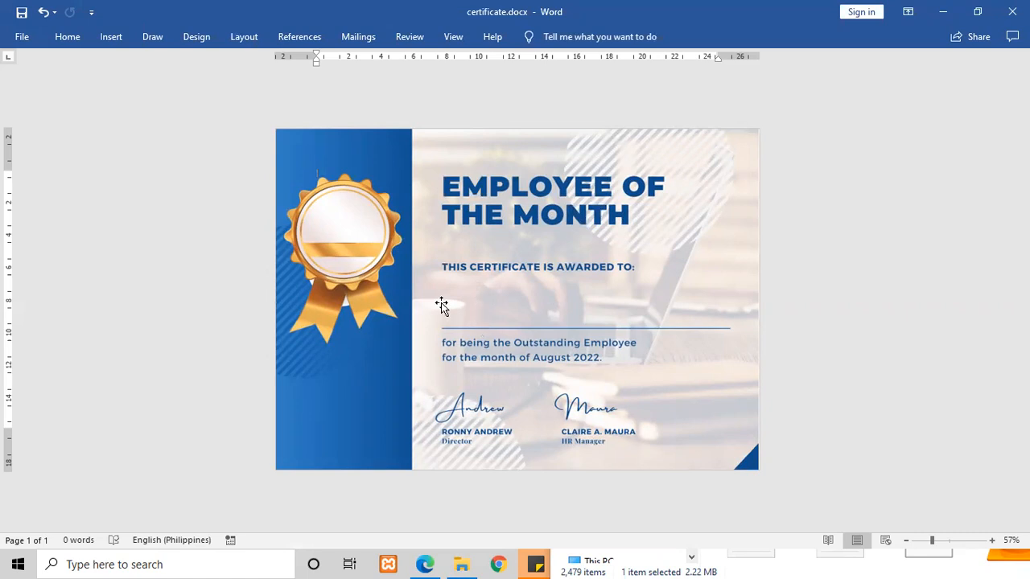
# Insert a simple text box below the "This certificate is awarded to:" line and replace its placeholder with FULL NAME
pyautogui.click(111, 37)
pyautogui.click(815, 89)
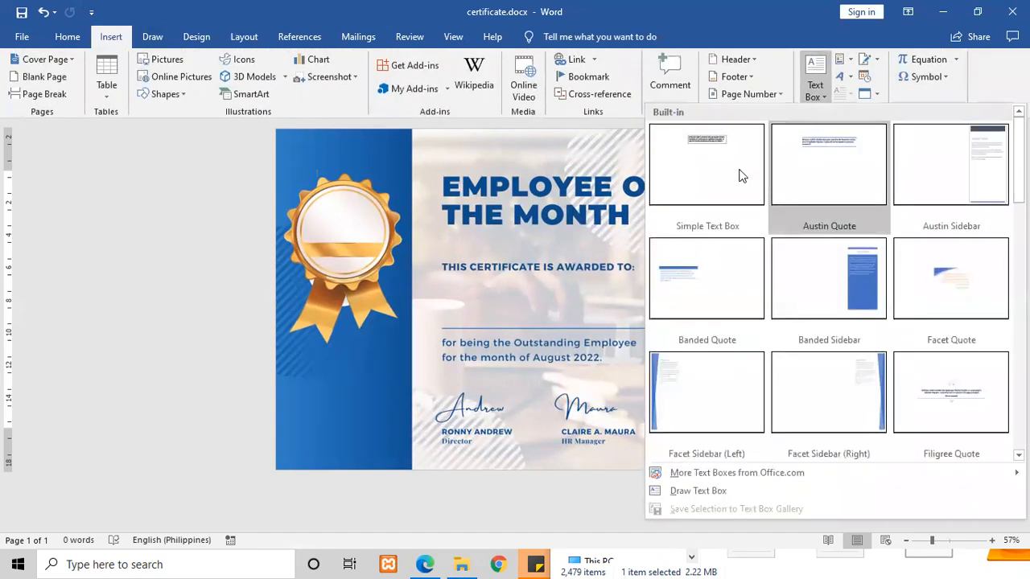
pyautogui.click(718, 169)
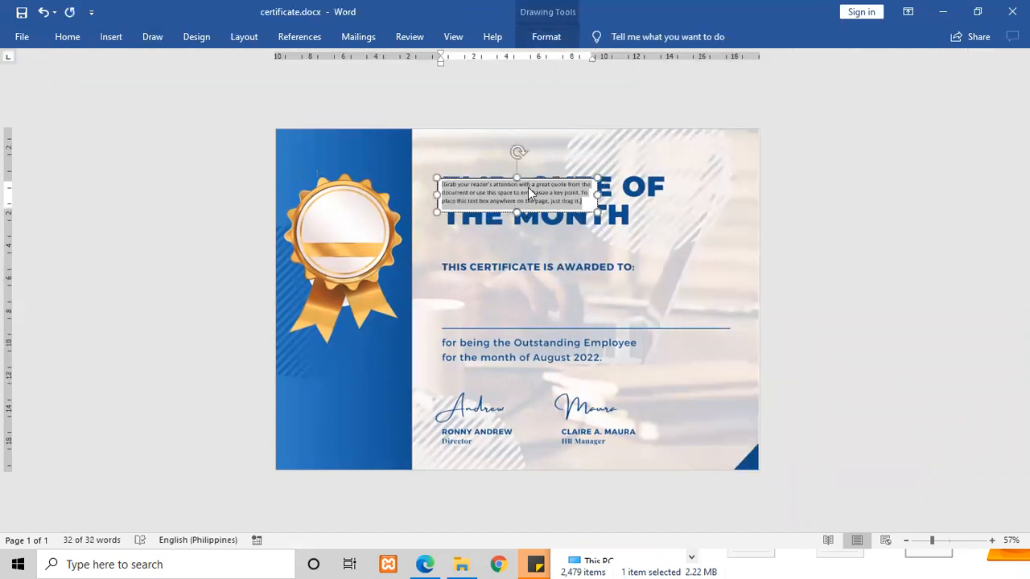
pyautogui.moveTo(537, 183); pyautogui.dragTo(543, 296)
pyautogui.click(550, 307)
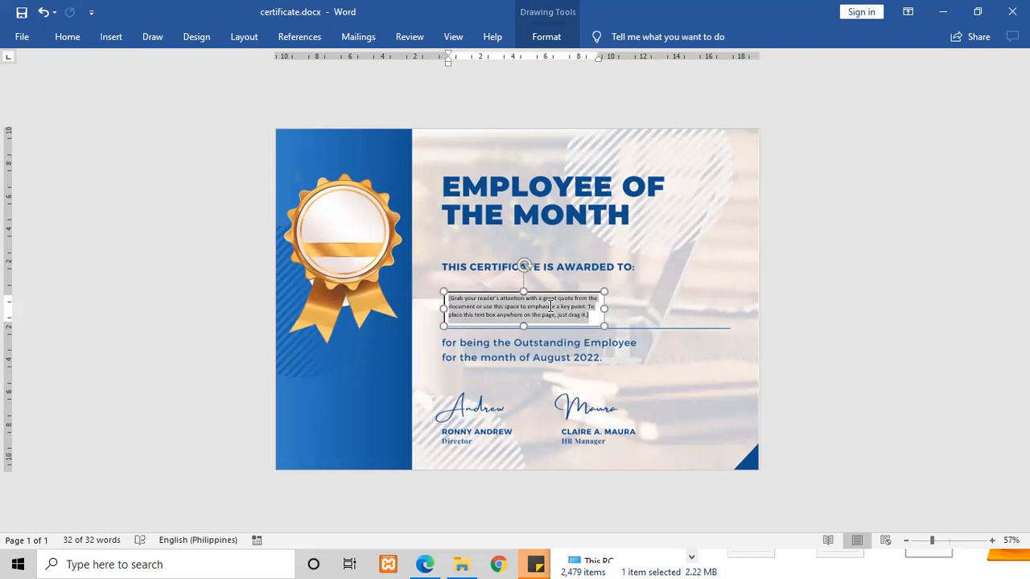
pyautogui.press('BackSpace')
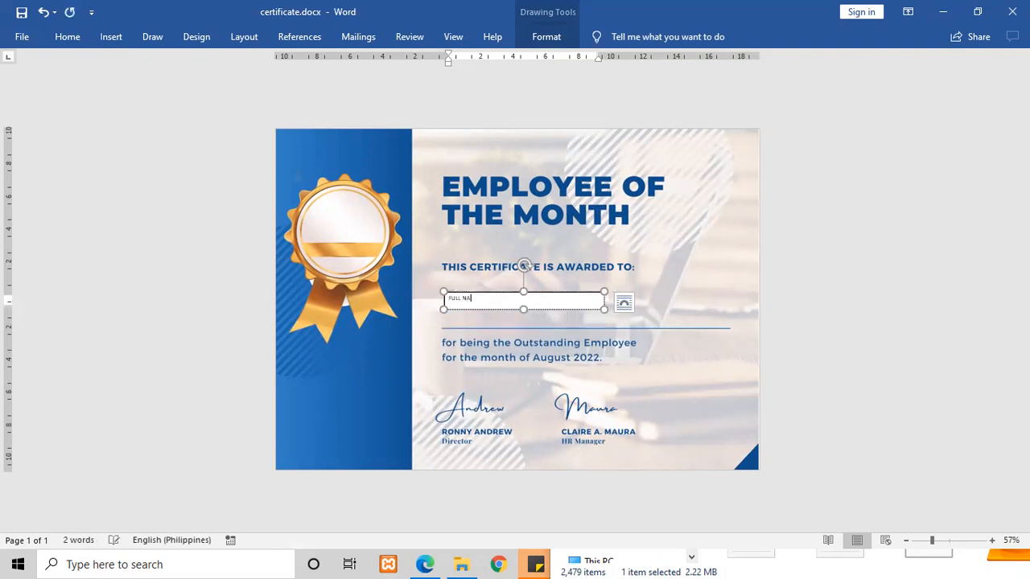
# Format the FULL NAME text in Courier New at size 36
pyautogui.hotkey('ctrl', 'a')
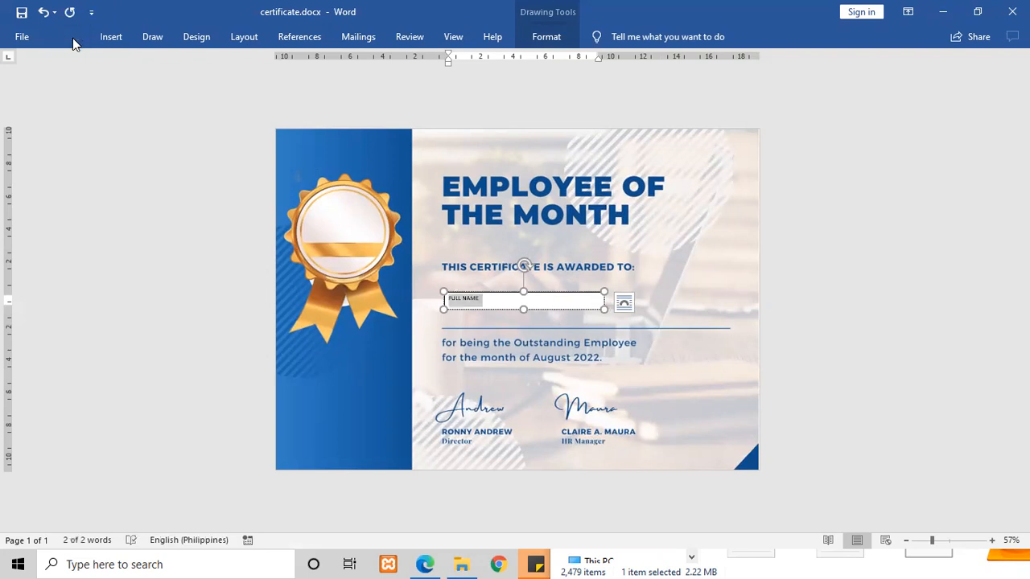
pyautogui.click(68, 37)
pyautogui.click(243, 66)
pyautogui.click(242, 66)
pyautogui.click(242, 66)
pyautogui.click(242, 66)
pyautogui.click(242, 66)
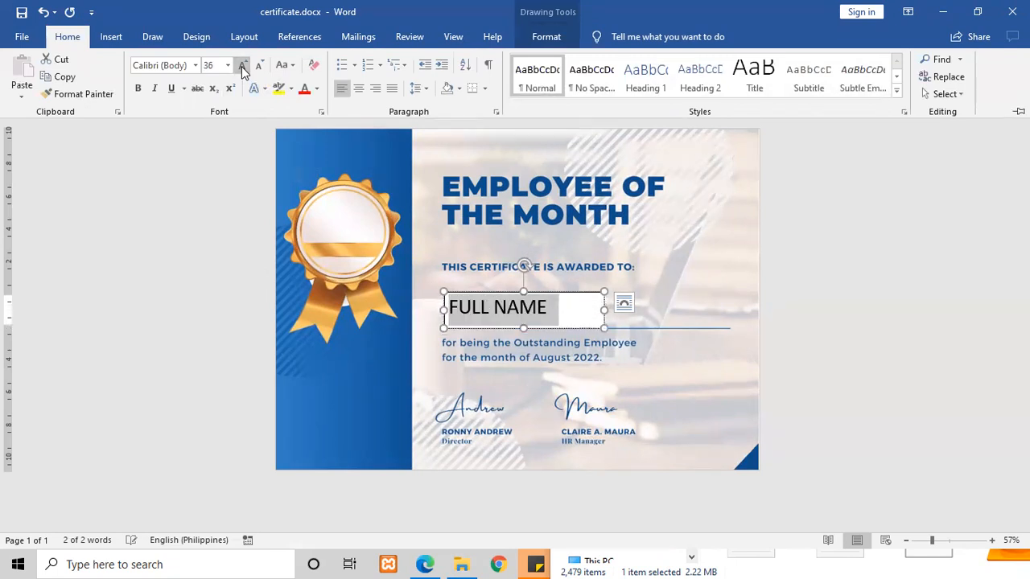
pyautogui.click(195, 65)
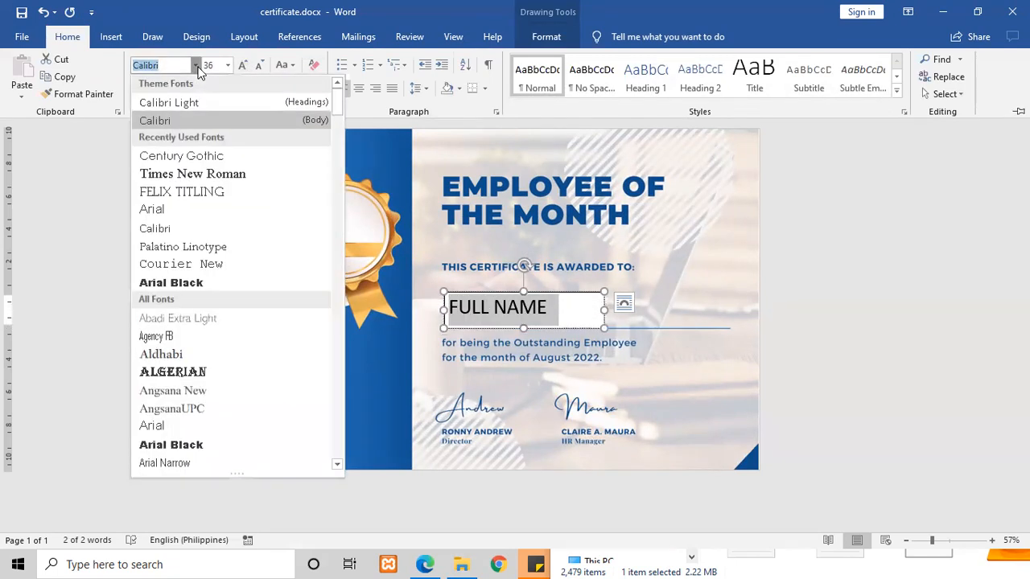
pyautogui.click(205, 271)
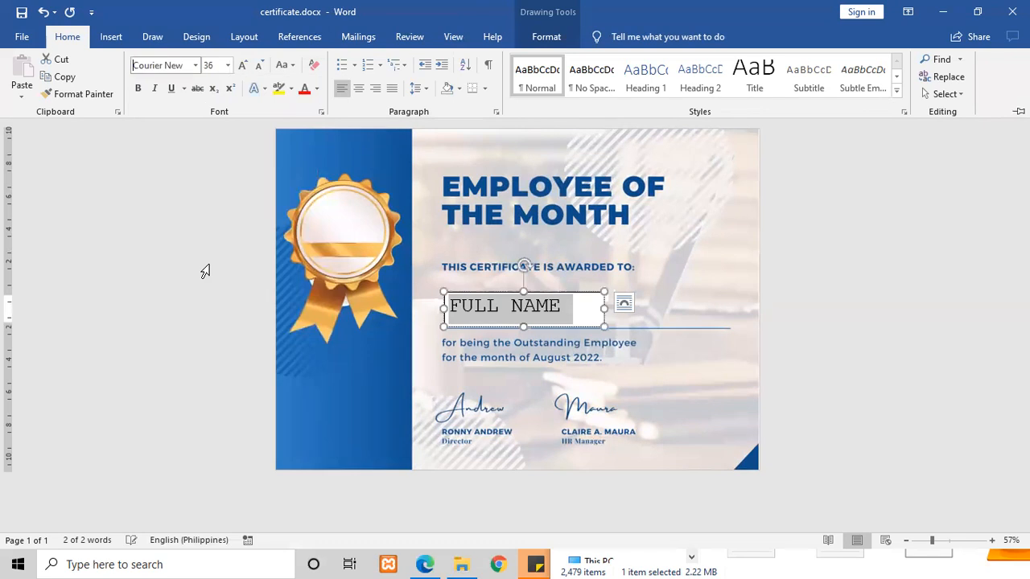
# Enlarge the FULL NAME text to size 80 and widen its text box to about 17.27 cm
pyautogui.click(240, 71)
pyautogui.click(241, 70)
pyautogui.click(240, 68)
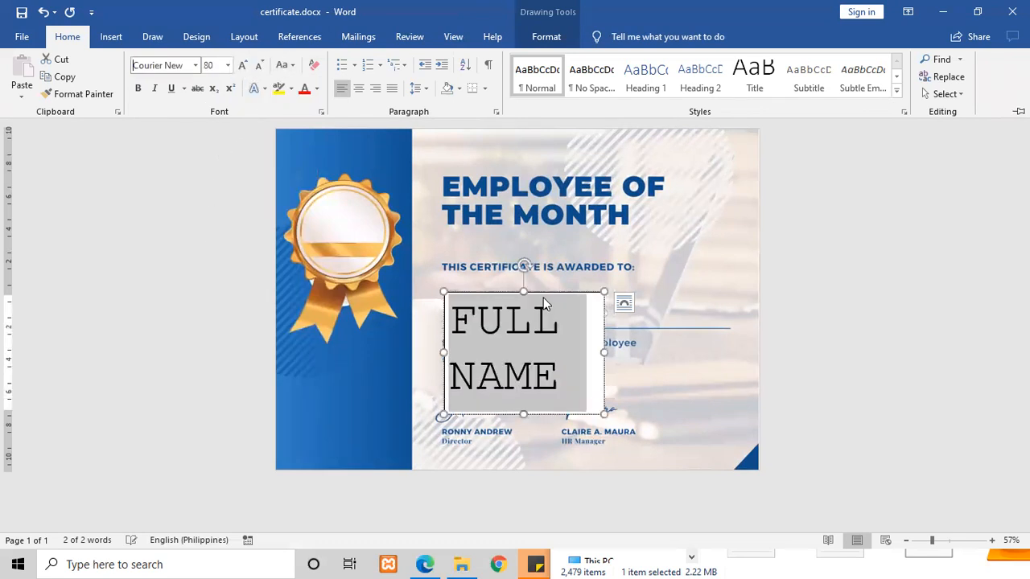
pyautogui.hotkey('ctrl', 'F1')
pyautogui.moveTo(603, 353); pyautogui.dragTo(726, 326)
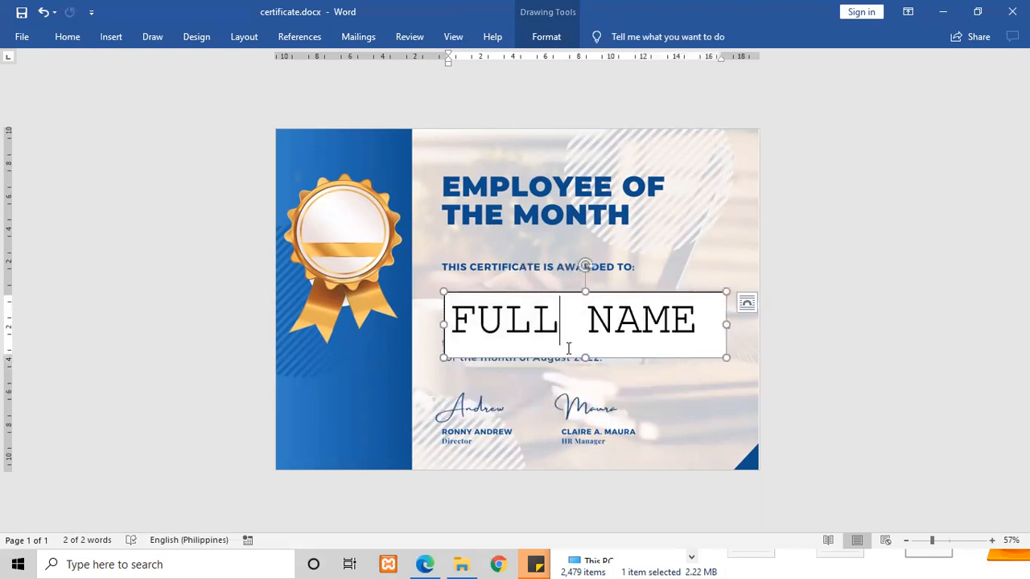
# Reduce the FULL NAME text to size 36 and make it bold
pyautogui.hotkey('ctrl', 'a')
pyautogui.click(67, 37)
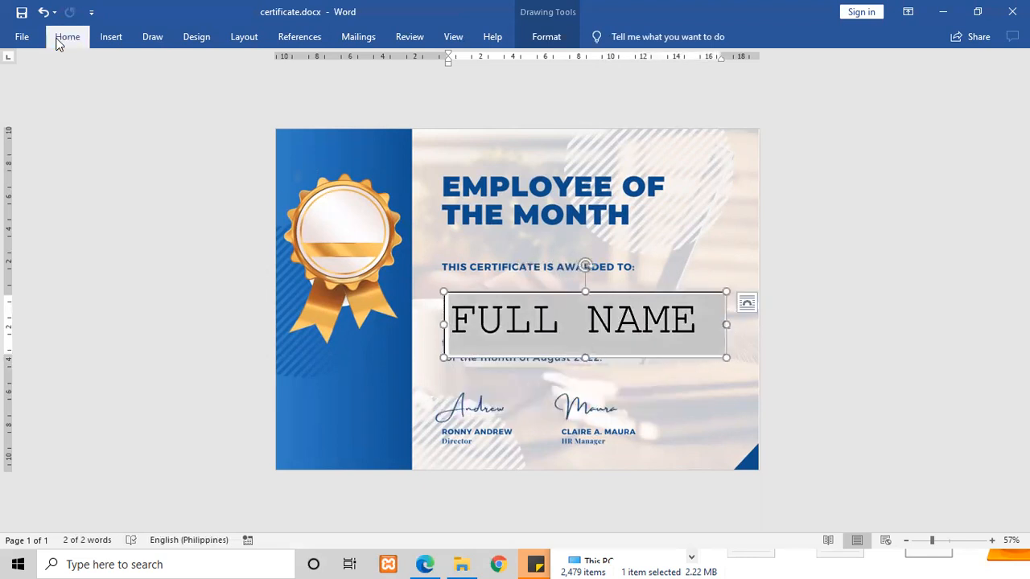
pyautogui.click(259, 70)
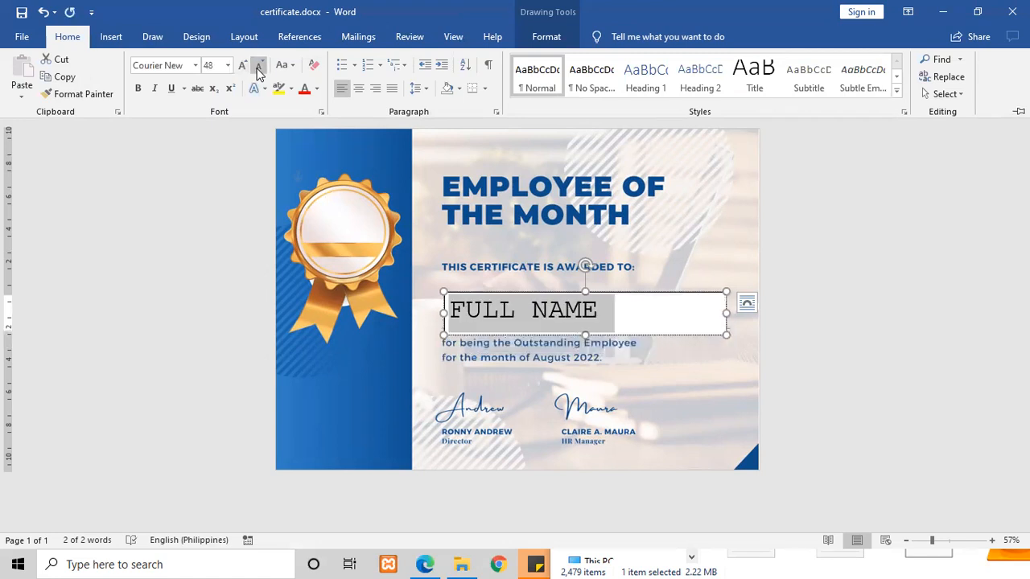
pyautogui.click(259, 71)
pyautogui.click(138, 88)
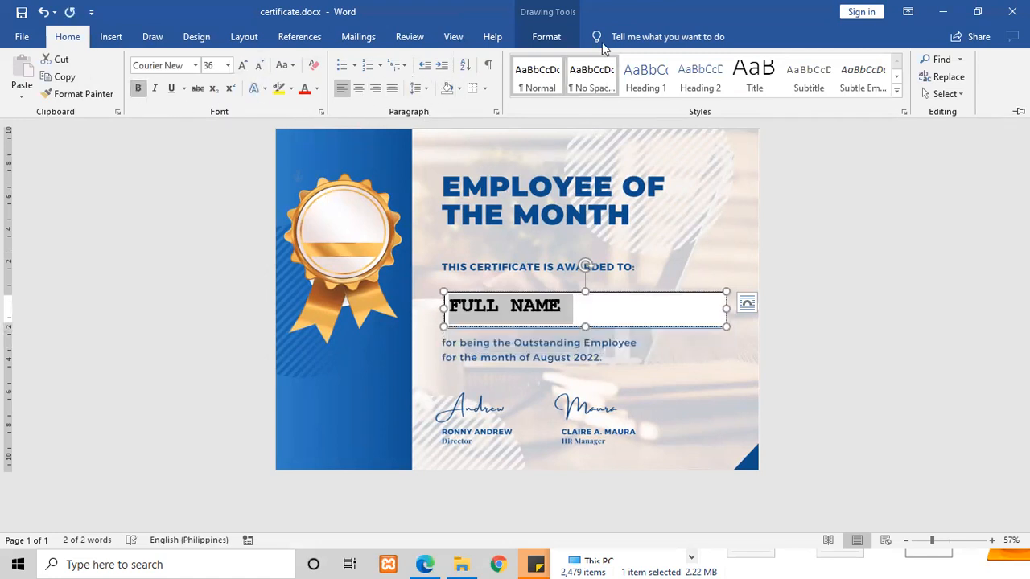
# Remove the outline and the fill from the FULL NAME text box
pyautogui.click(545, 40)
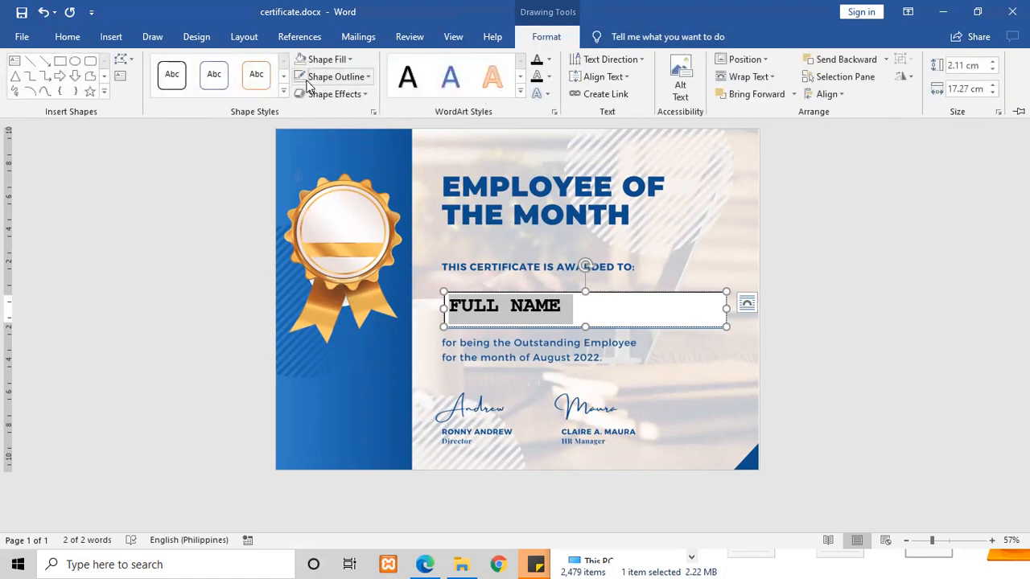
pyautogui.click(363, 79)
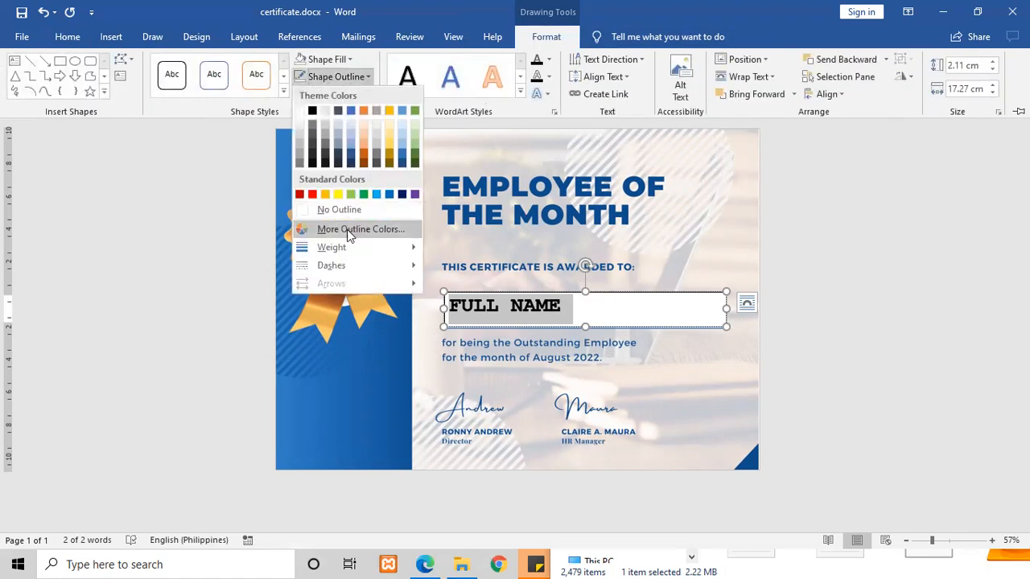
pyautogui.click(353, 208)
pyautogui.click(340, 59)
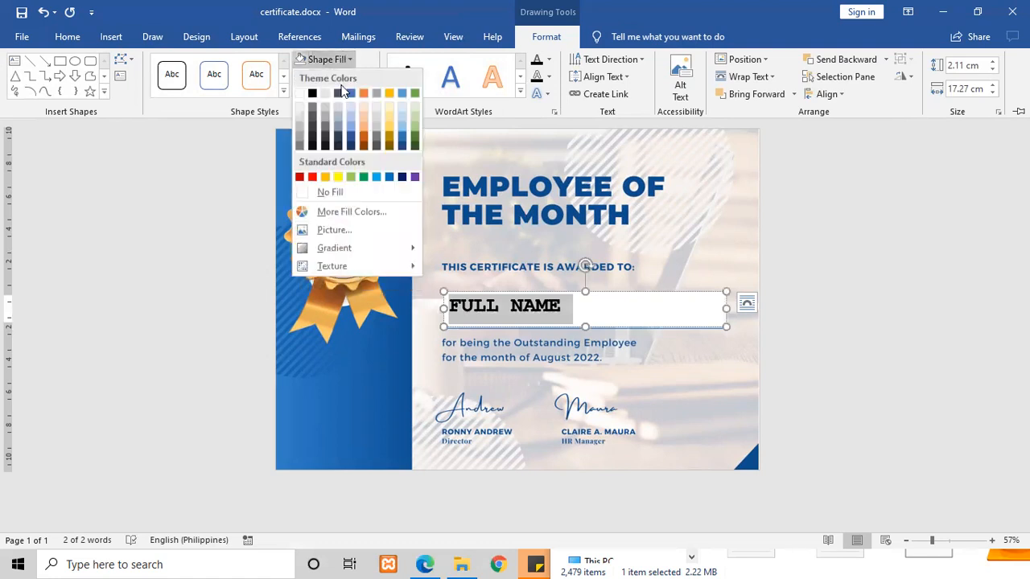
pyautogui.click(338, 193)
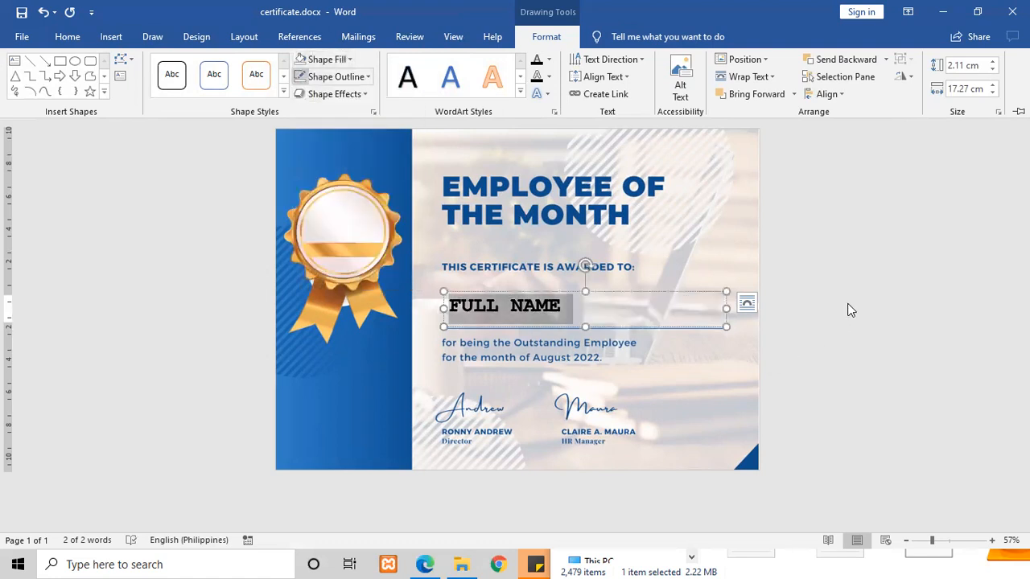
pyautogui.hotkey('ctrl', 'F1')
pyautogui.click(806, 326)
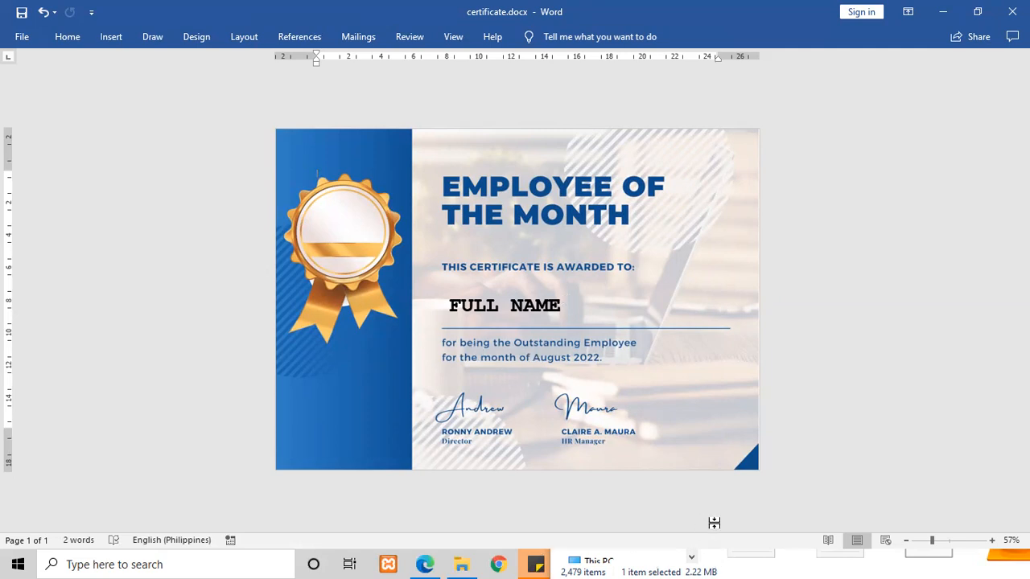
pyautogui.click(742, 559)
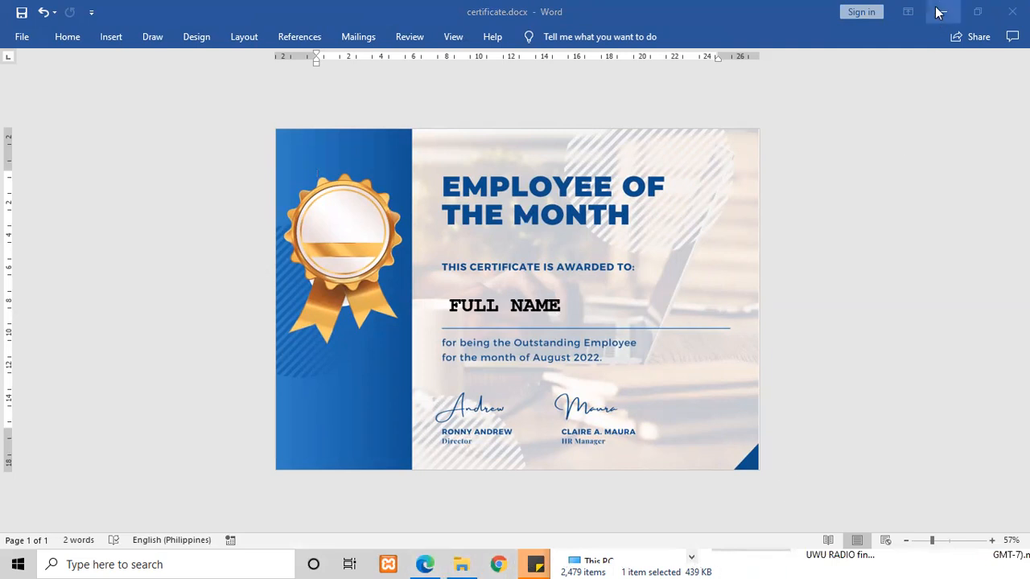
pyautogui.moveTo(863, 16); pyautogui.dragTo(792, 26)
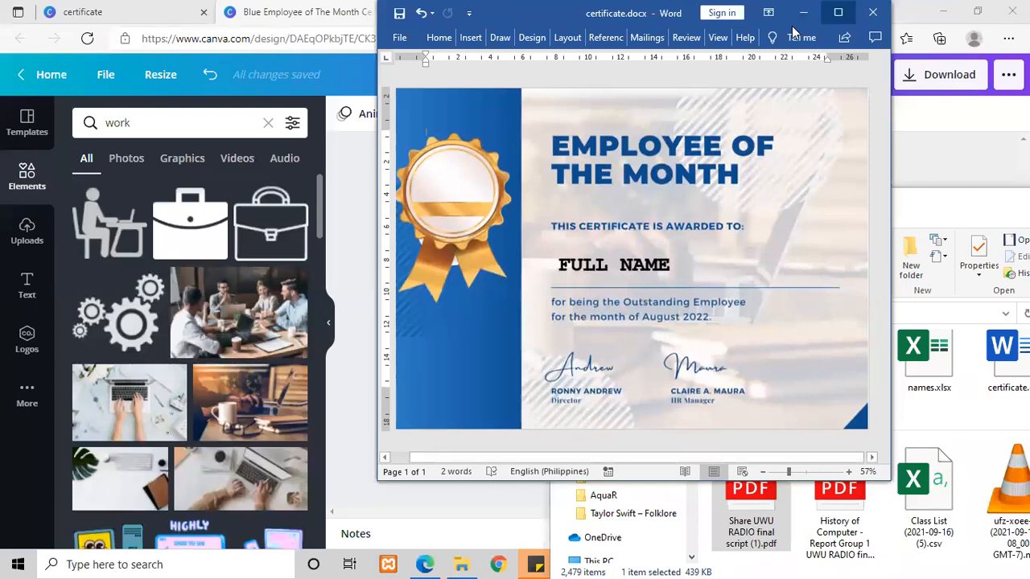
pyautogui.click(839, 13)
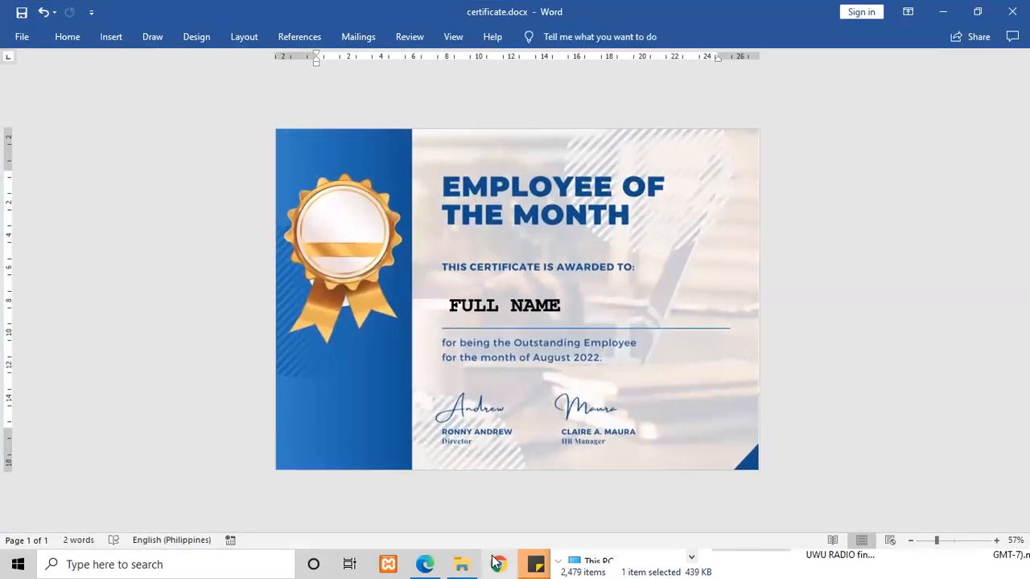
# Switch to us-500.csv in Excel, examine the first_name and last_name columns down to the last record, and return to Word
pyautogui.hotkey('alt', 'Tab')
pyautogui.hotkey('alt', 'Tab')
pyautogui.hotkey('alt', 'Tab')
pyautogui.hotkey('alt', 'Tab')
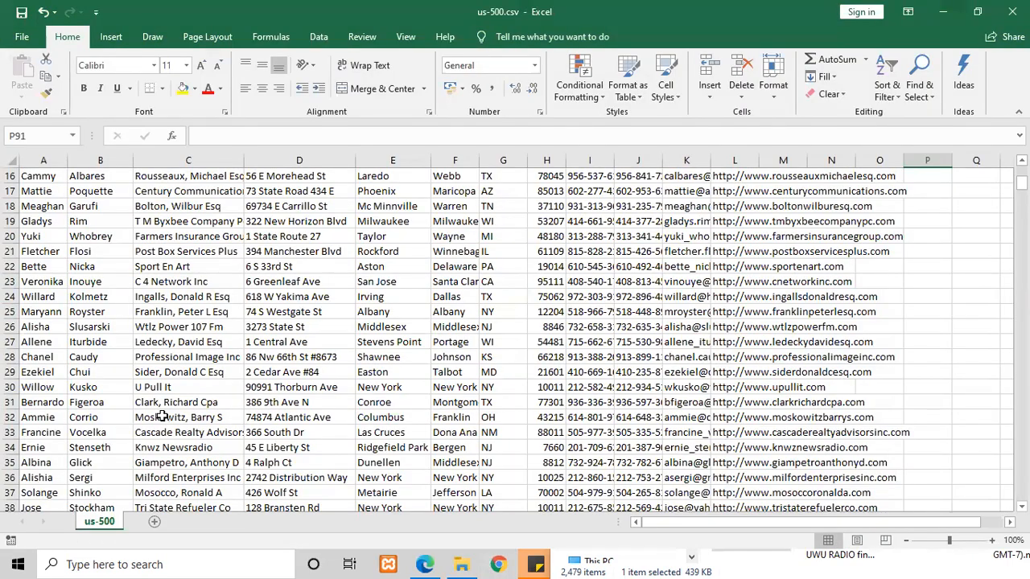
pyautogui.scroll(5, 165, 370)
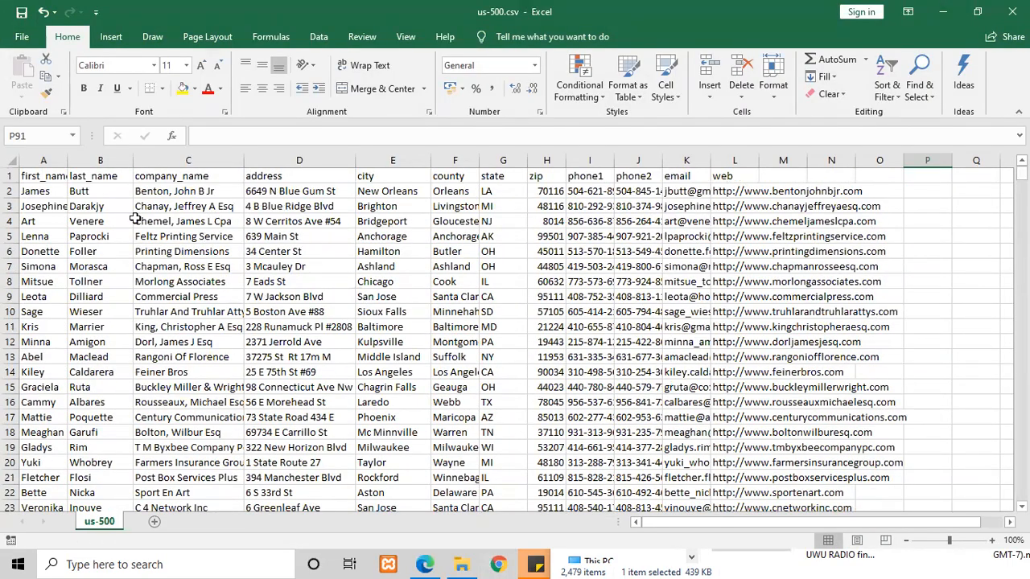
pyautogui.moveTo(32, 191); pyautogui.dragTo(113, 396)
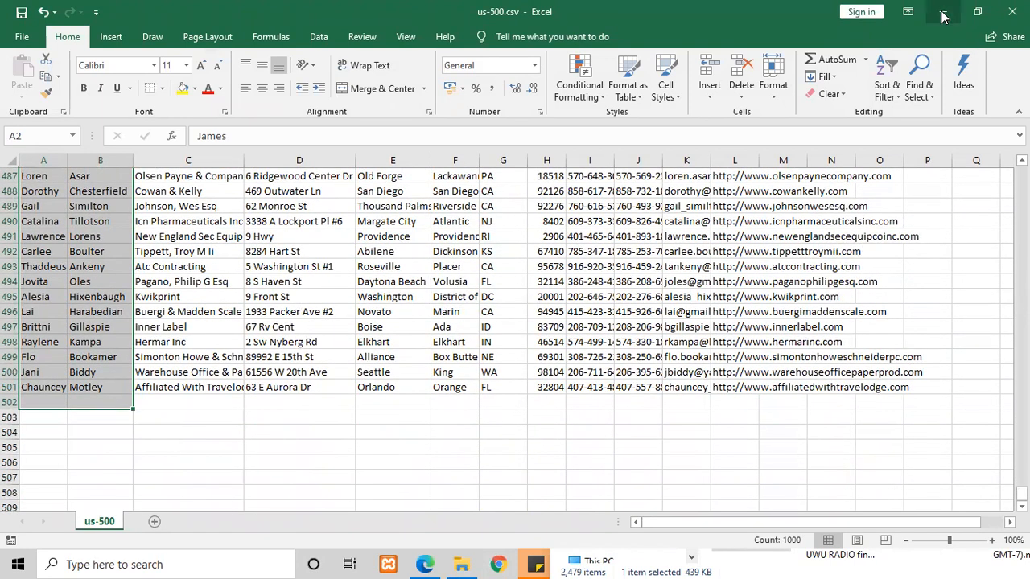
pyautogui.click(943, 16)
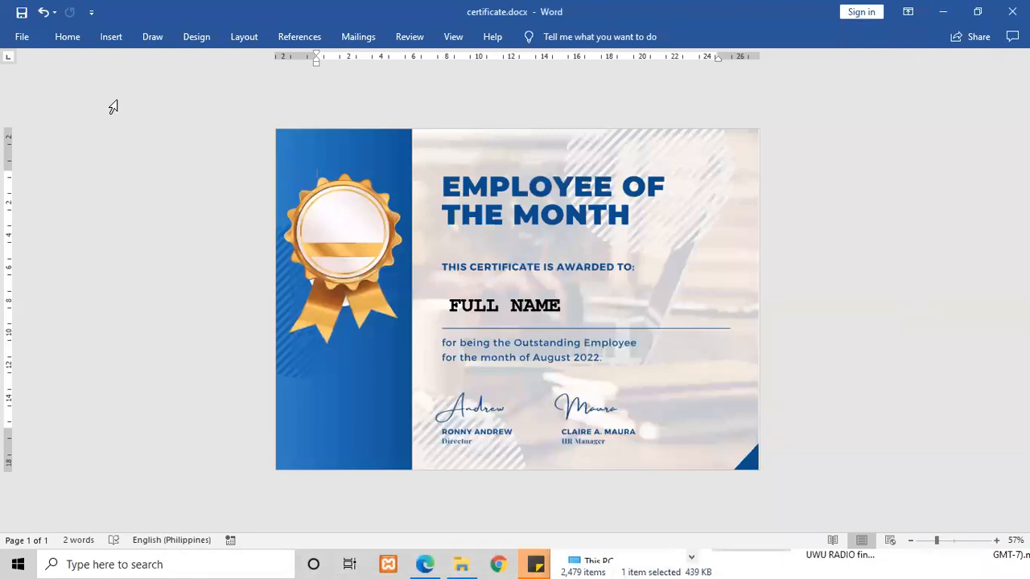
# Start the step-by-step mail merge wizard for letters using the current document and advance to recipient selection
pyautogui.tripleClick(97, 160)
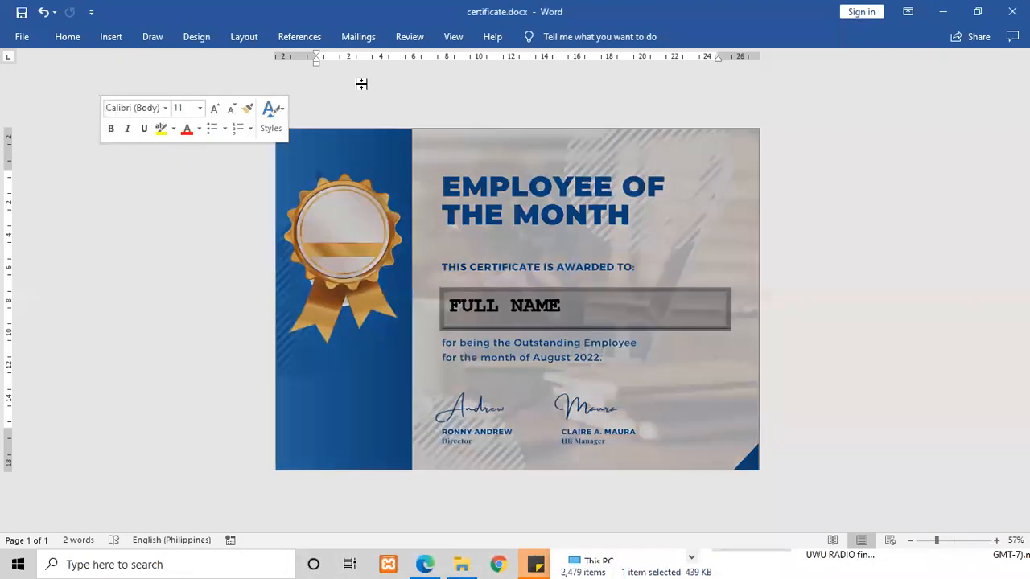
pyautogui.click(359, 39)
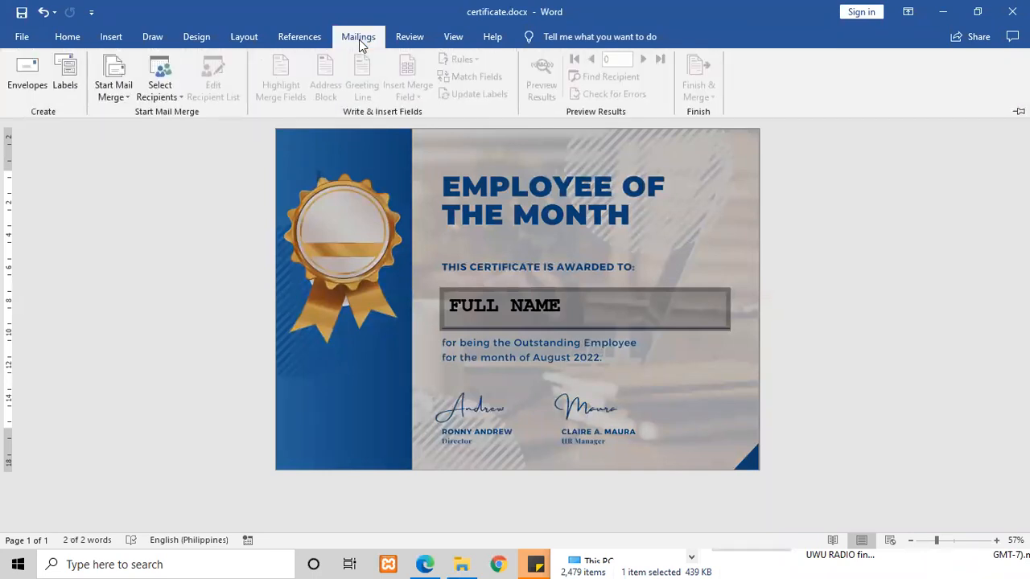
pyautogui.click(117, 95)
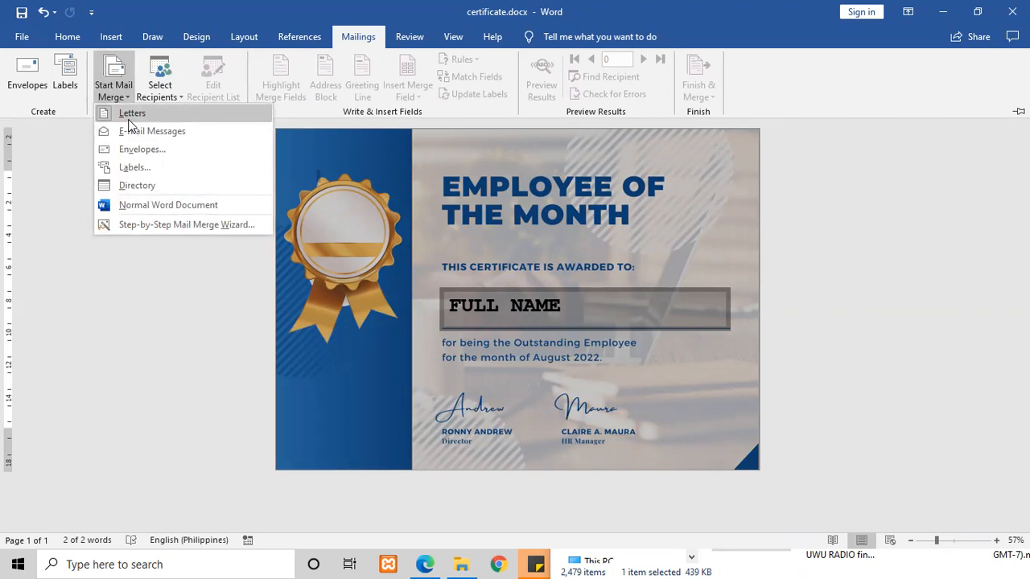
pyautogui.click(159, 226)
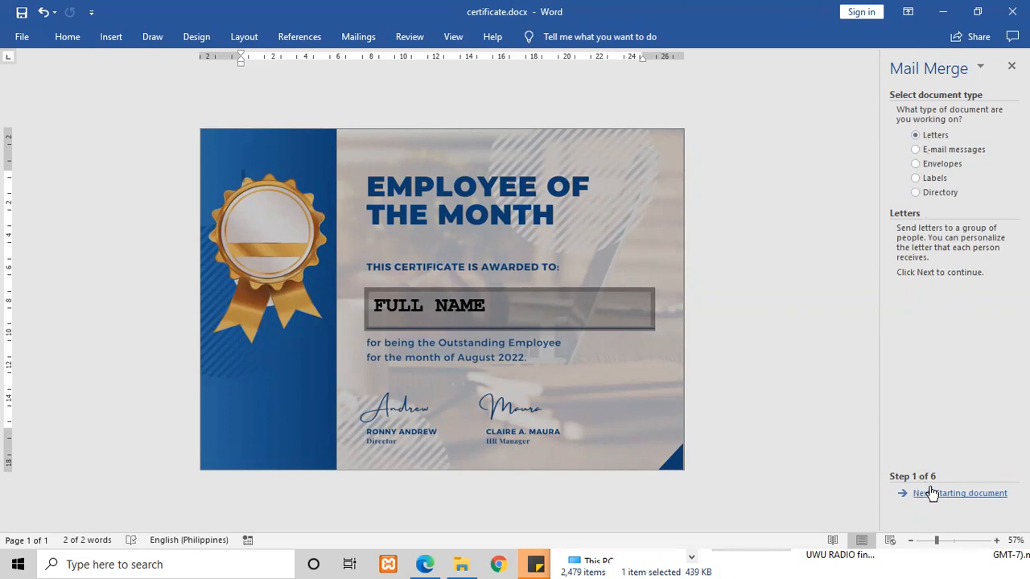
pyautogui.click(942, 494)
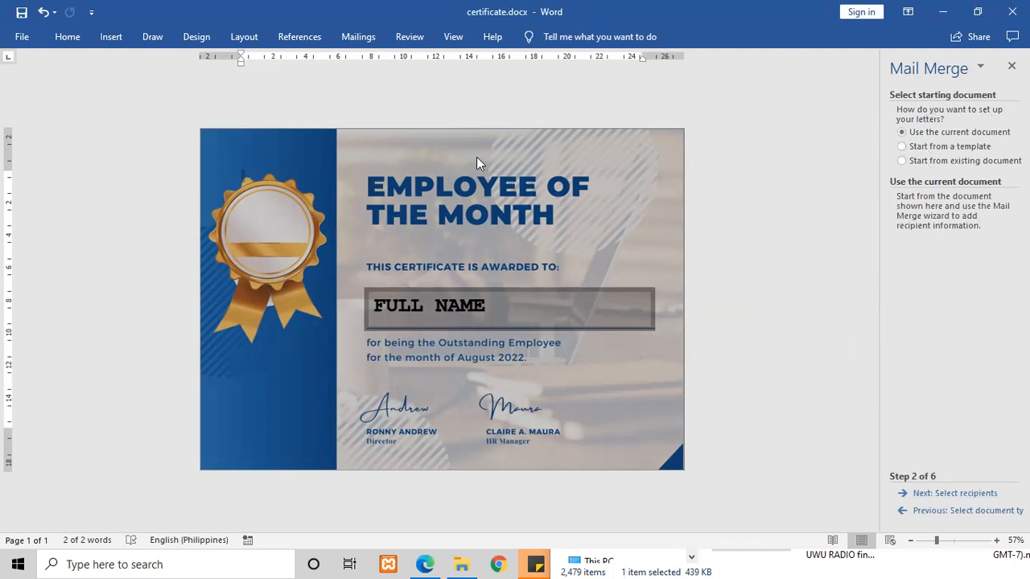
pyautogui.click(739, 183)
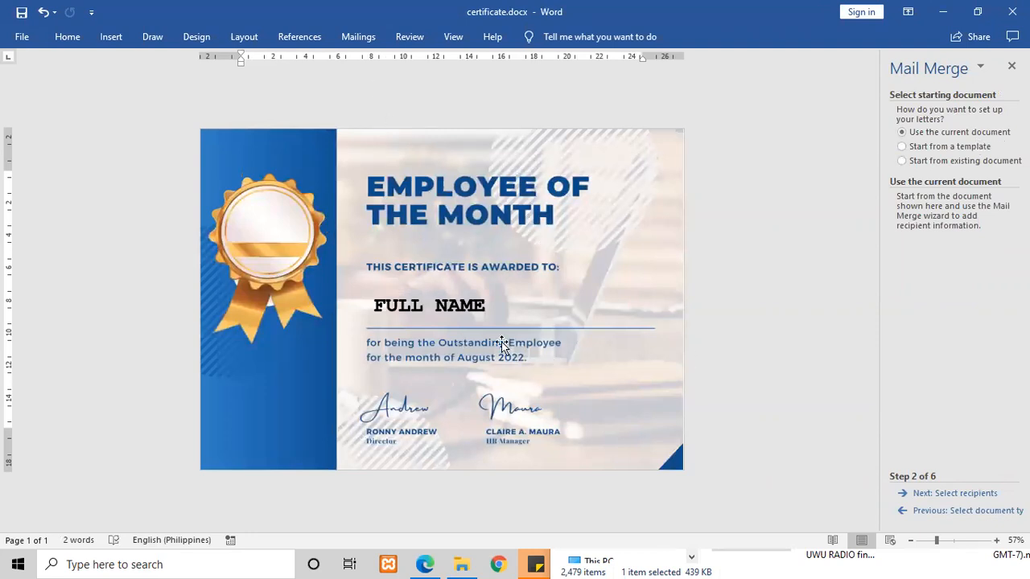
pyautogui.click(966, 494)
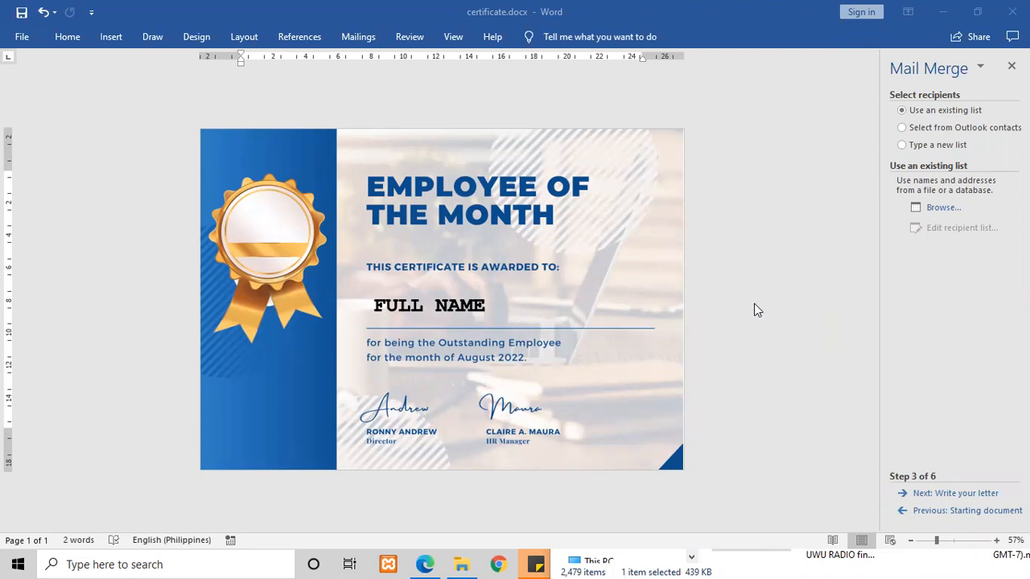
pyautogui.click(943, 209)
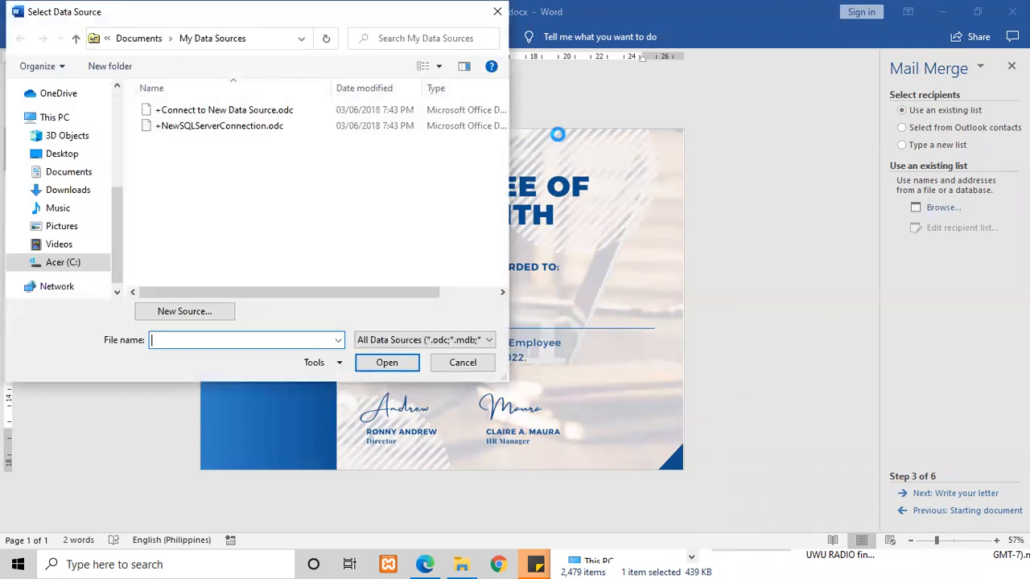
pyautogui.moveTo(294, 10); pyautogui.dragTo(597, 141)
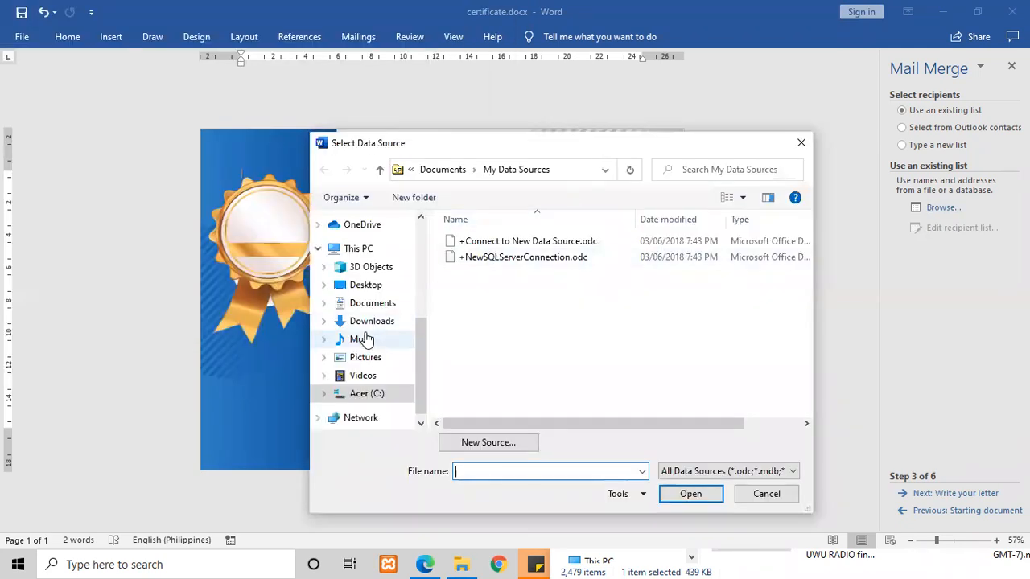
pyautogui.scroll(1, 366, 338)
pyautogui.scroll(2, 368, 336)
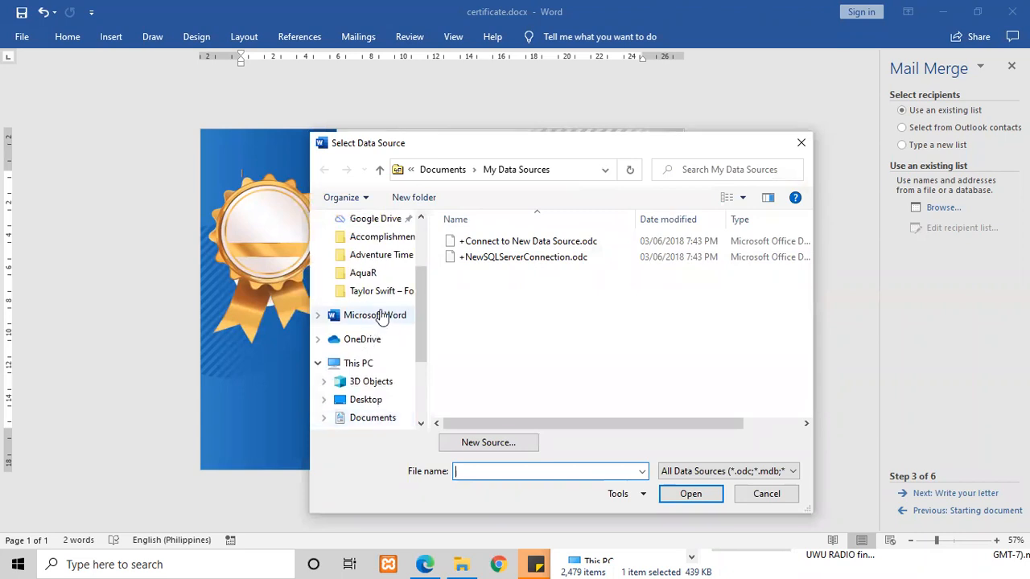
pyautogui.scroll(-1, 387, 318)
pyautogui.click(371, 400)
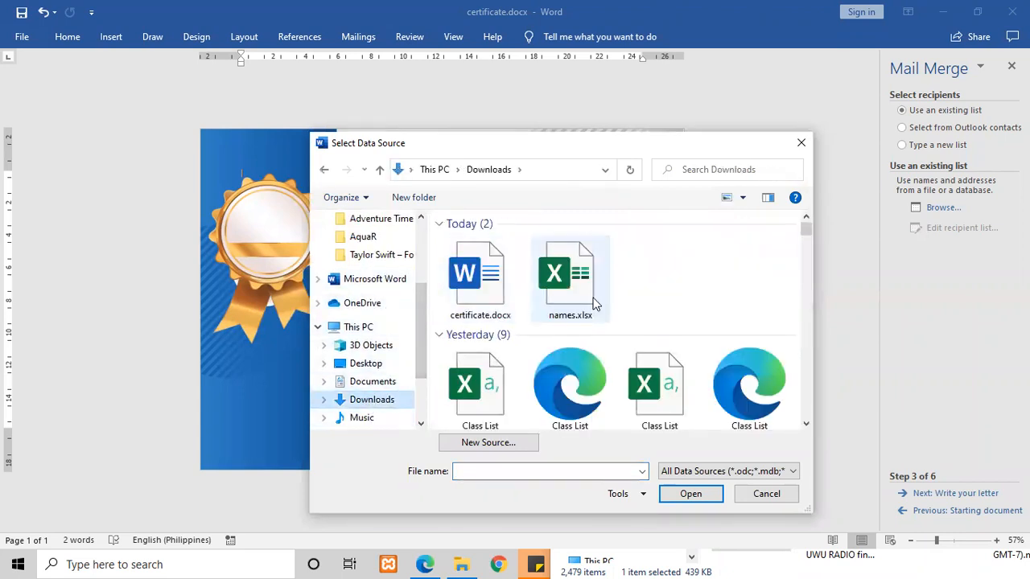
pyautogui.rightClick(676, 286)
pyautogui.click(708, 338)
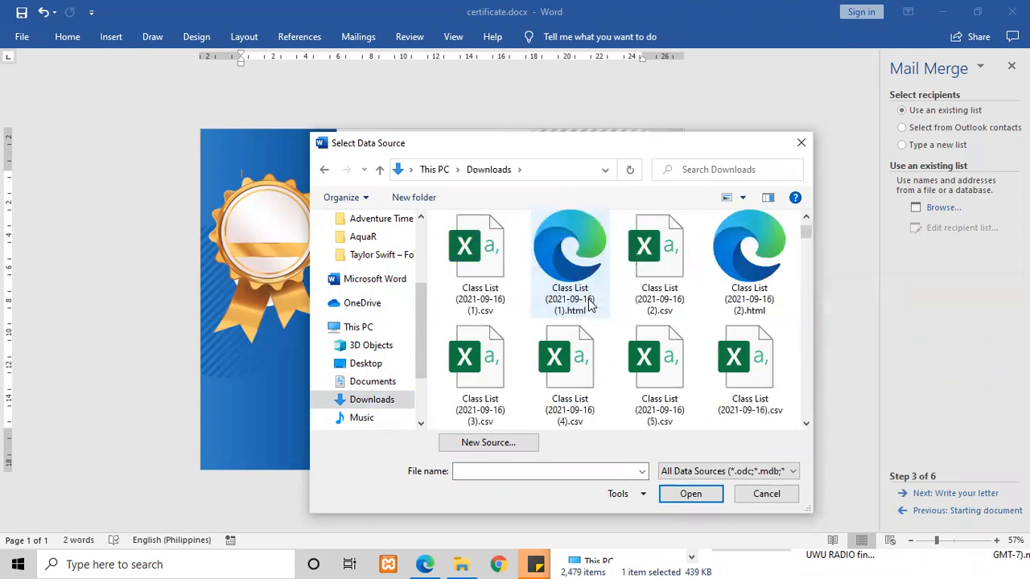
pyautogui.click(801, 145)
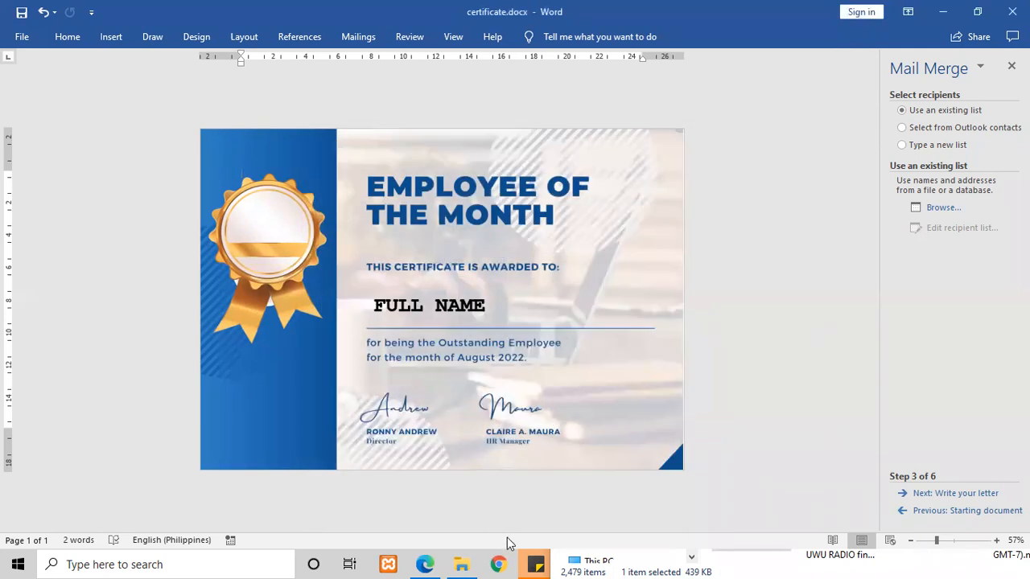
# Switch to us-500.csv in Excel, save a copy named us-500 names in the Downloads folder, and return to Word
pyautogui.hotkey('alt', 'Tab')
pyautogui.hotkey('alt', 'Tab')
pyautogui.click(211, 251)
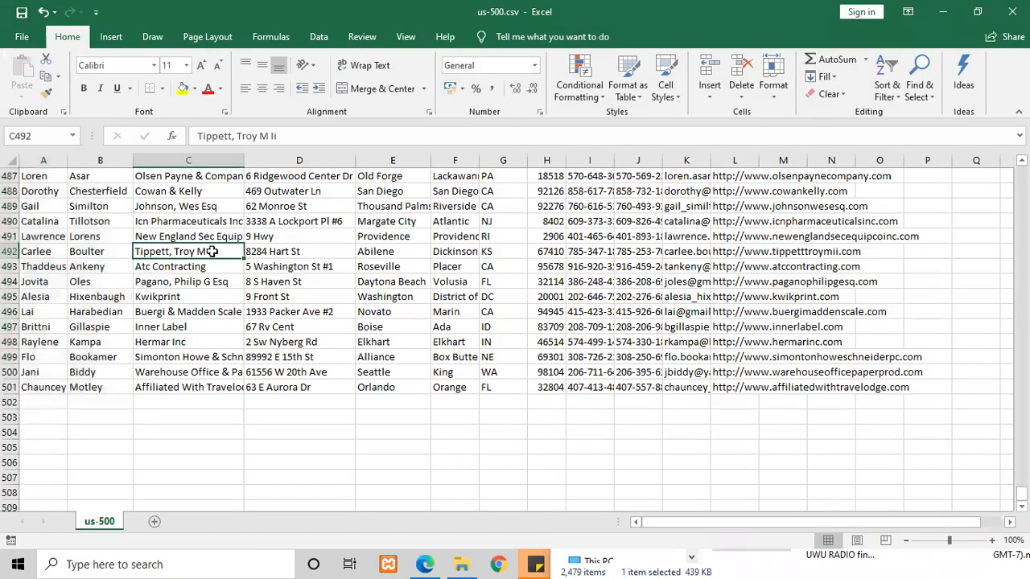
pyautogui.click(21, 36)
pyautogui.click(45, 185)
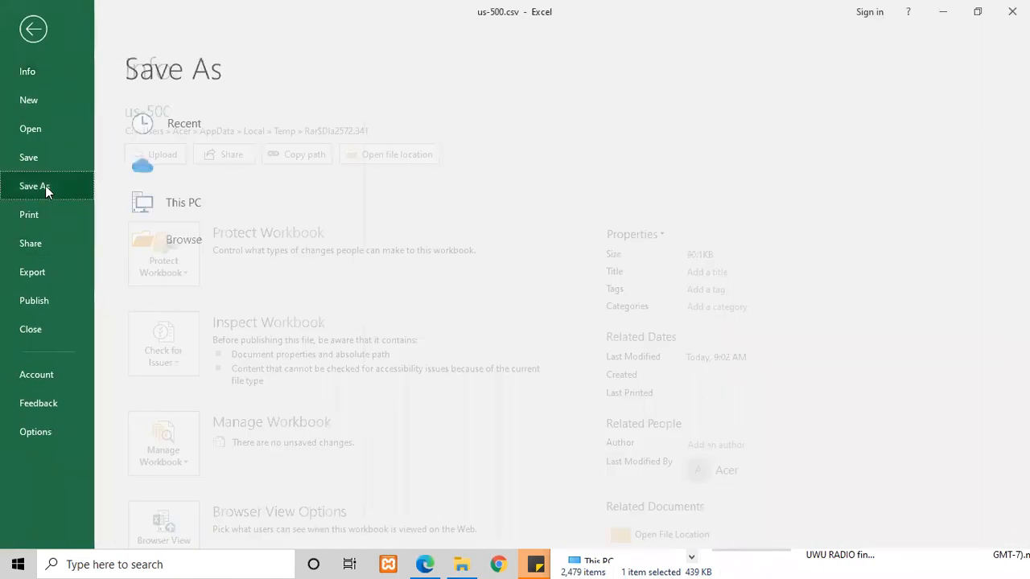
pyautogui.click(450, 187)
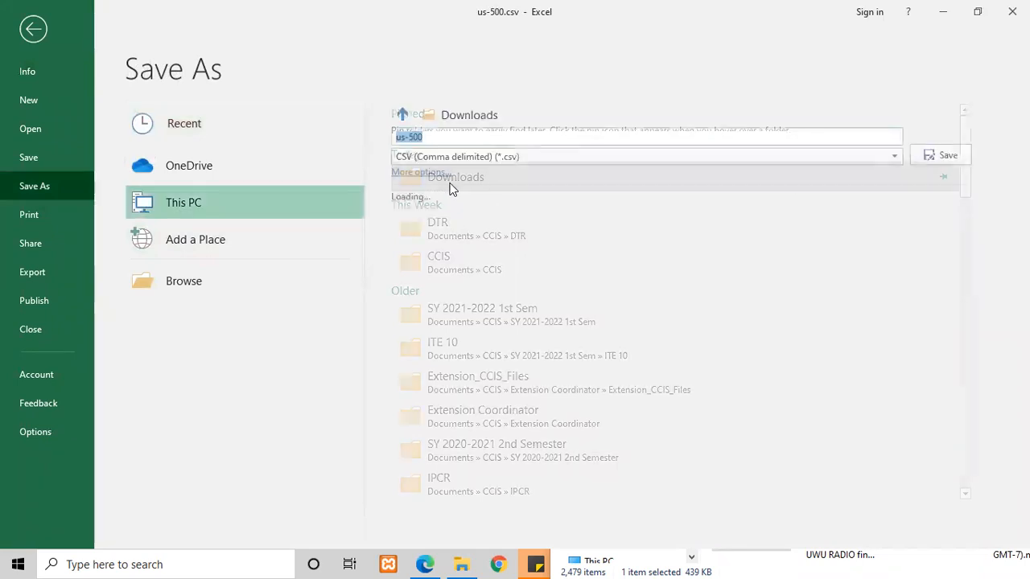
pyautogui.click(445, 138)
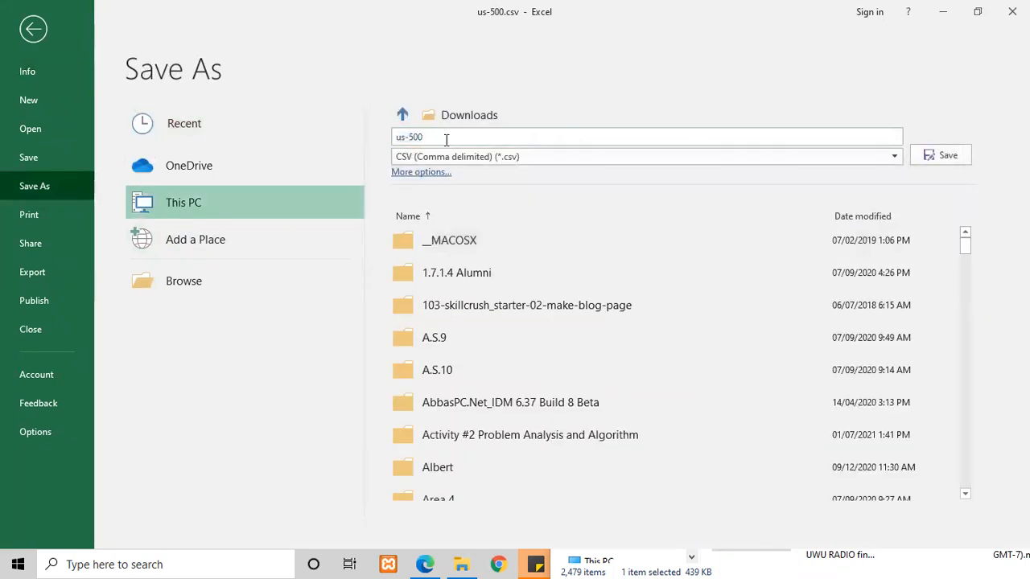
pyautogui.write('names')
pyautogui.press('Return')
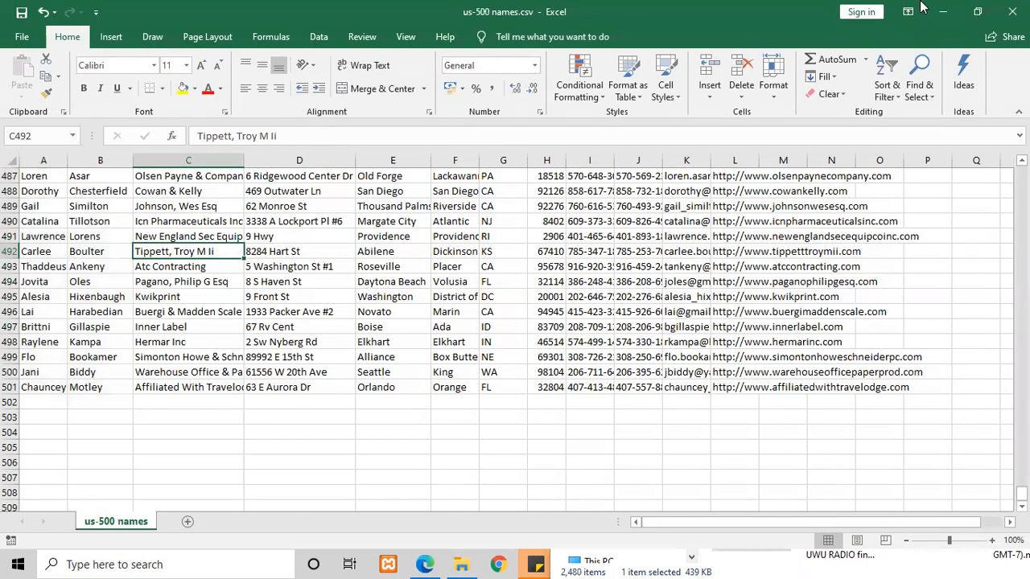
pyautogui.click(943, 11)
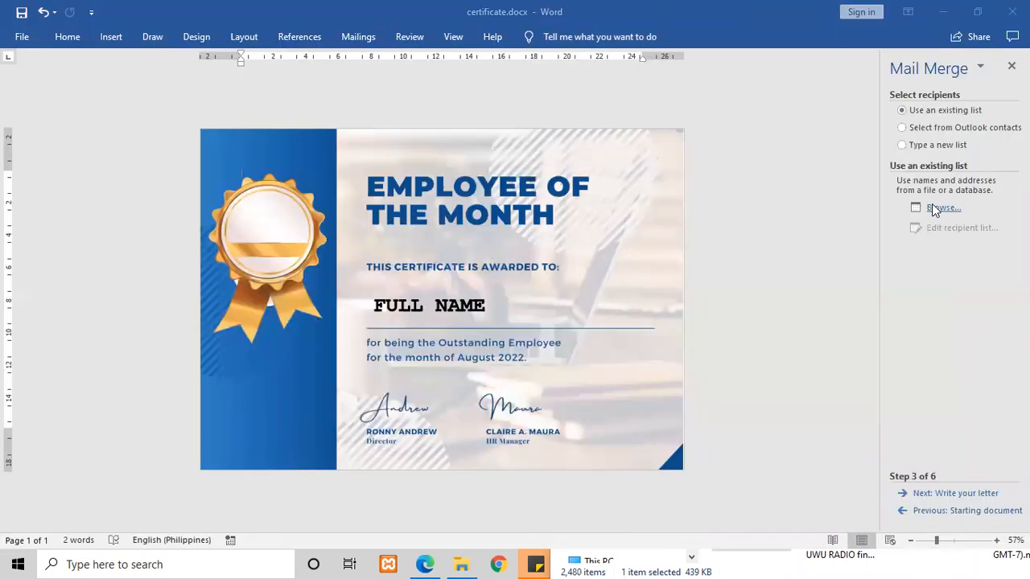
# Load us-500 names.csv from Downloads as the existing recipient list, opening it as a read-only copy
pyautogui.click(936, 209)
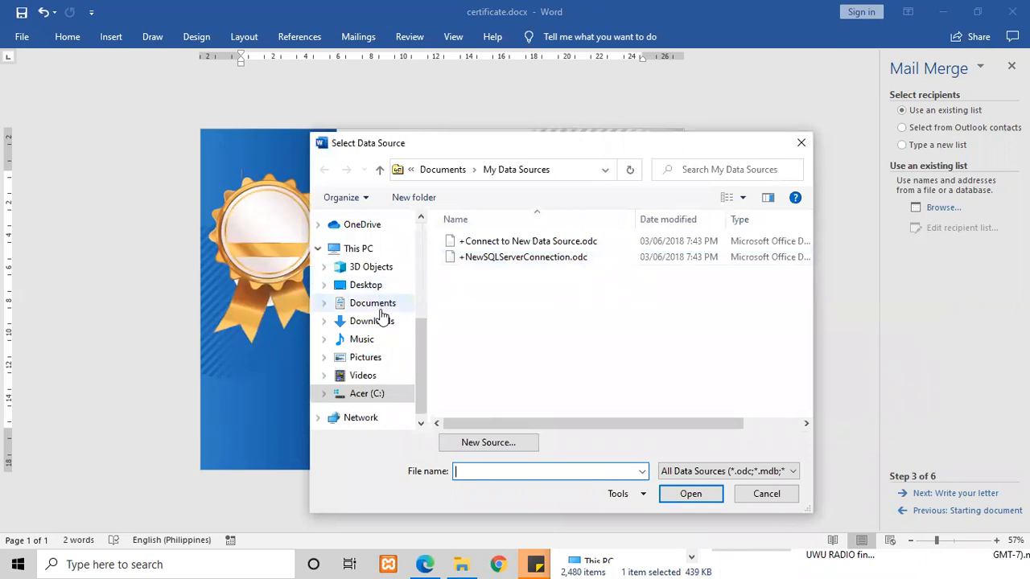
pyautogui.click(379, 323)
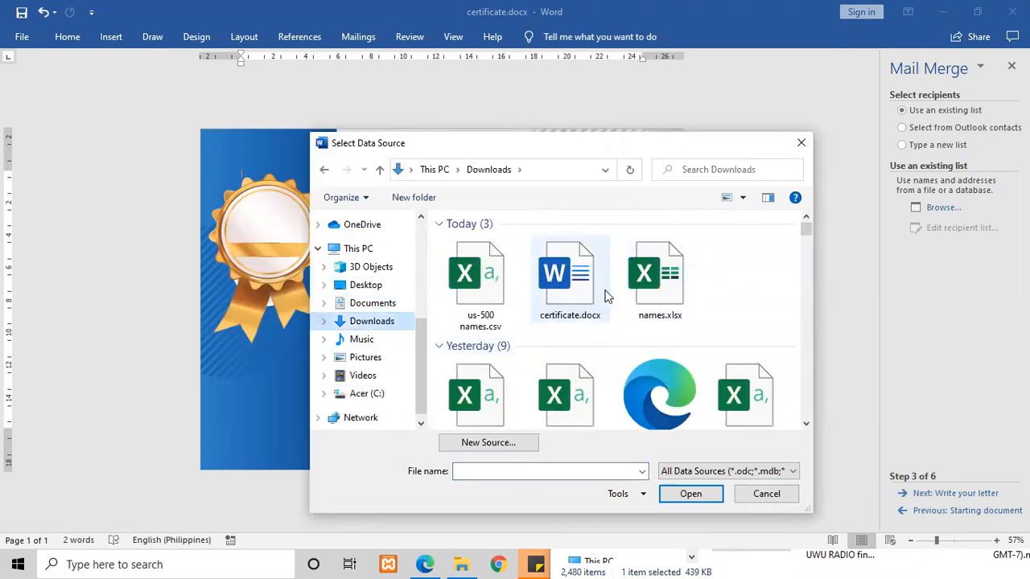
pyautogui.click(487, 317)
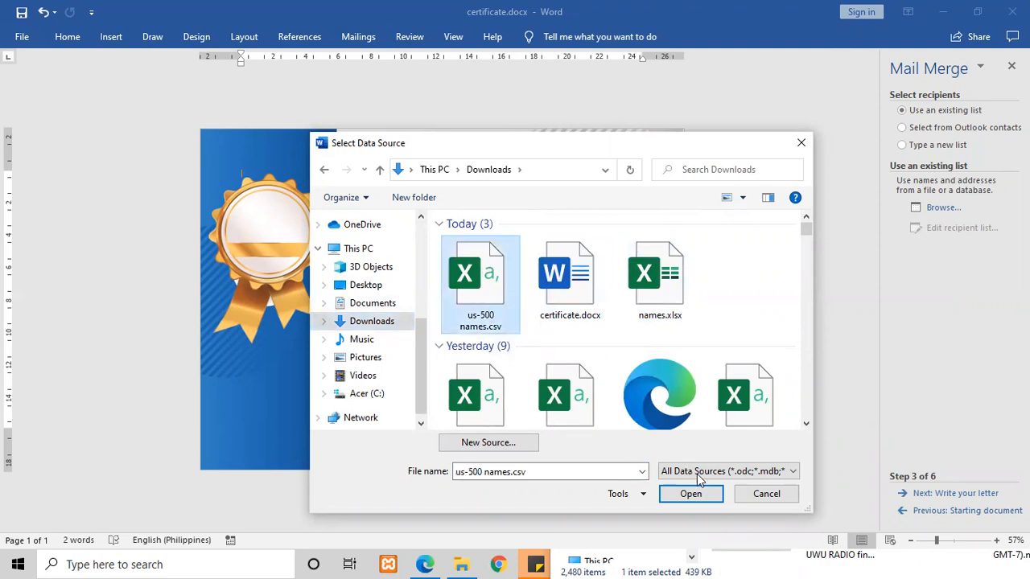
pyautogui.click(703, 497)
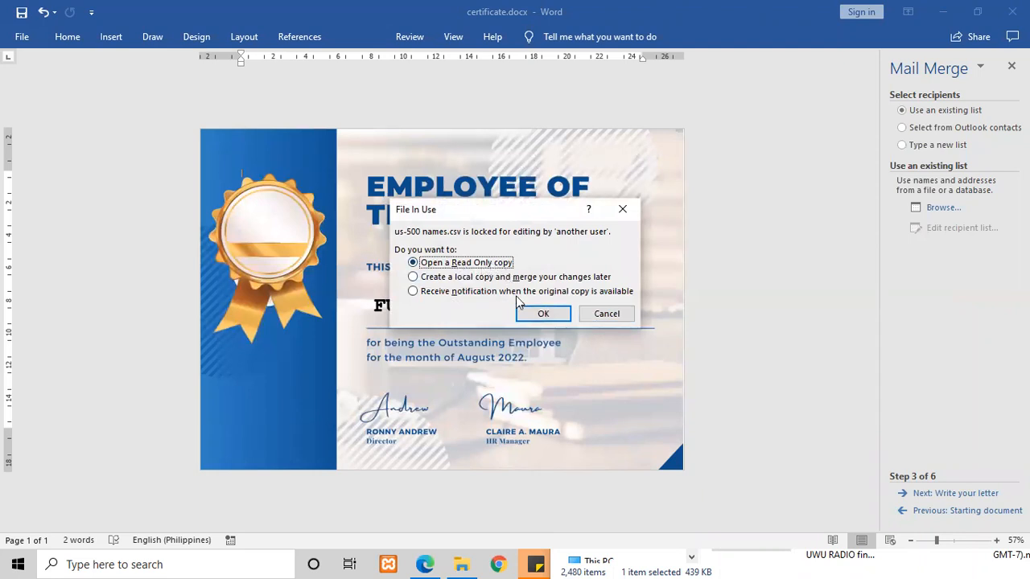
pyautogui.click(542, 313)
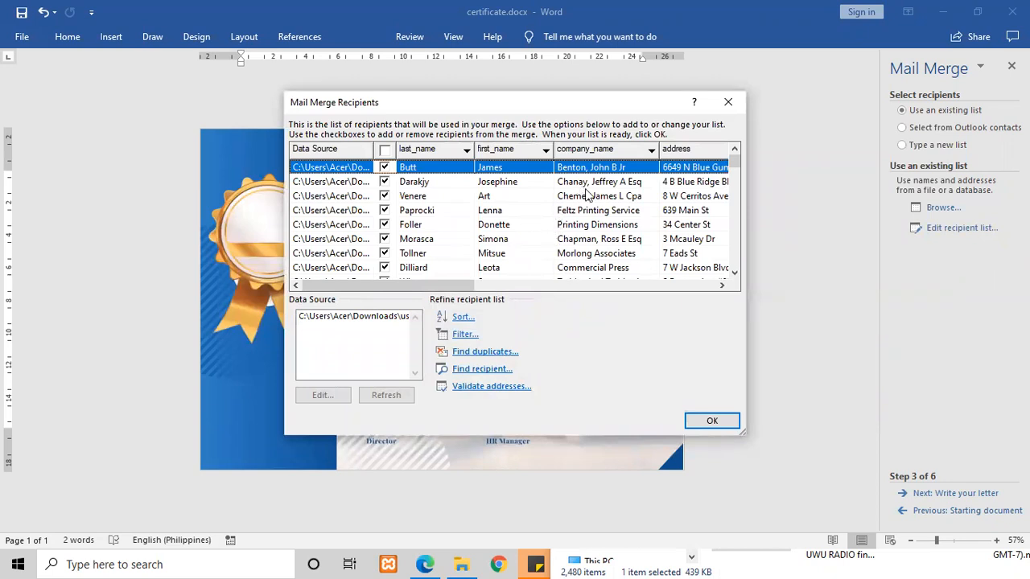
# Examine the first_name and last_name entries and the inclusion checkboxes throughout the mail merge recipient list
pyautogui.scroll(-8, 595, 213)
pyautogui.scroll(-15, 611, 226)
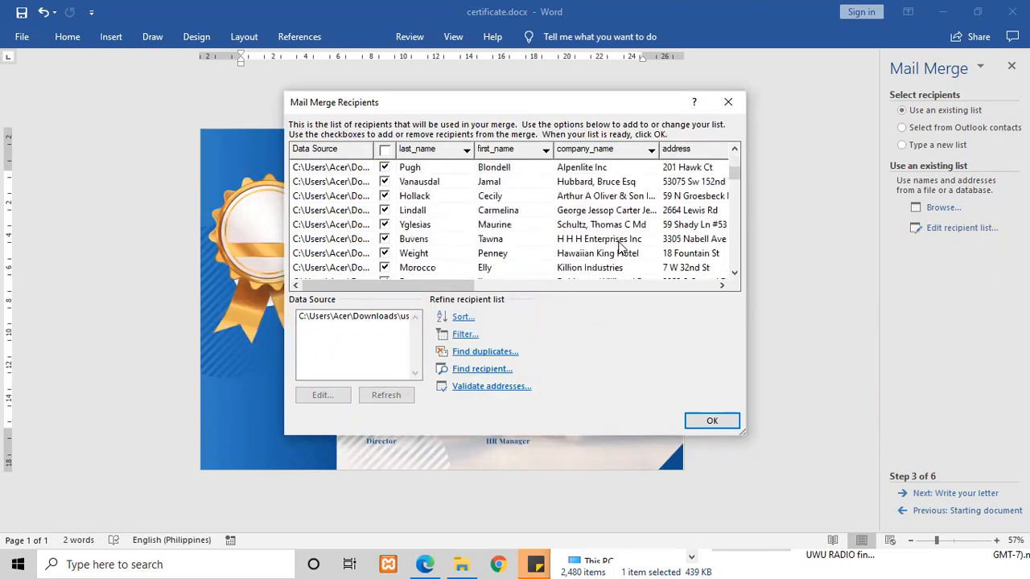
pyautogui.scroll(-15, 621, 250)
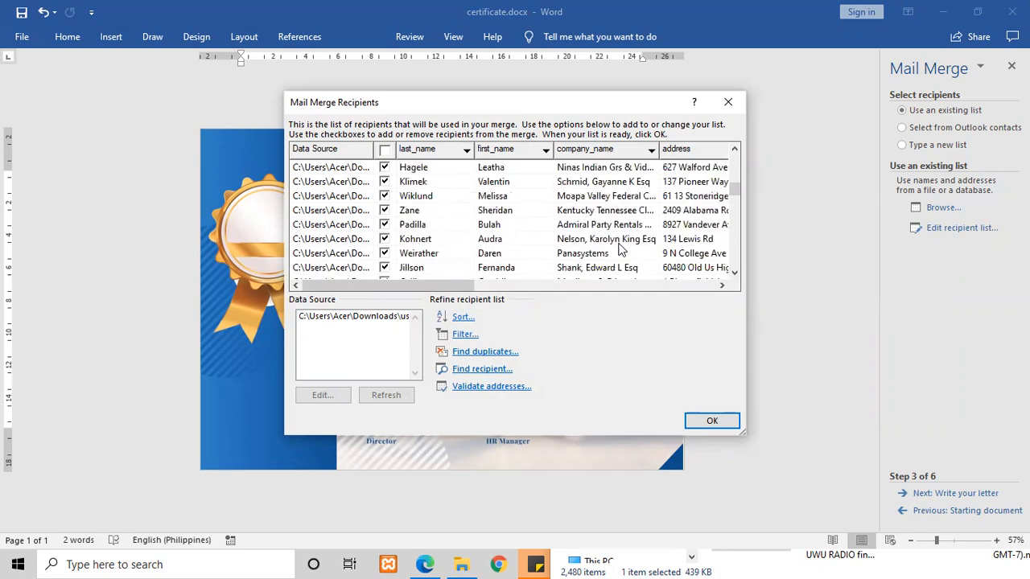
pyautogui.scroll(-15, 620, 250)
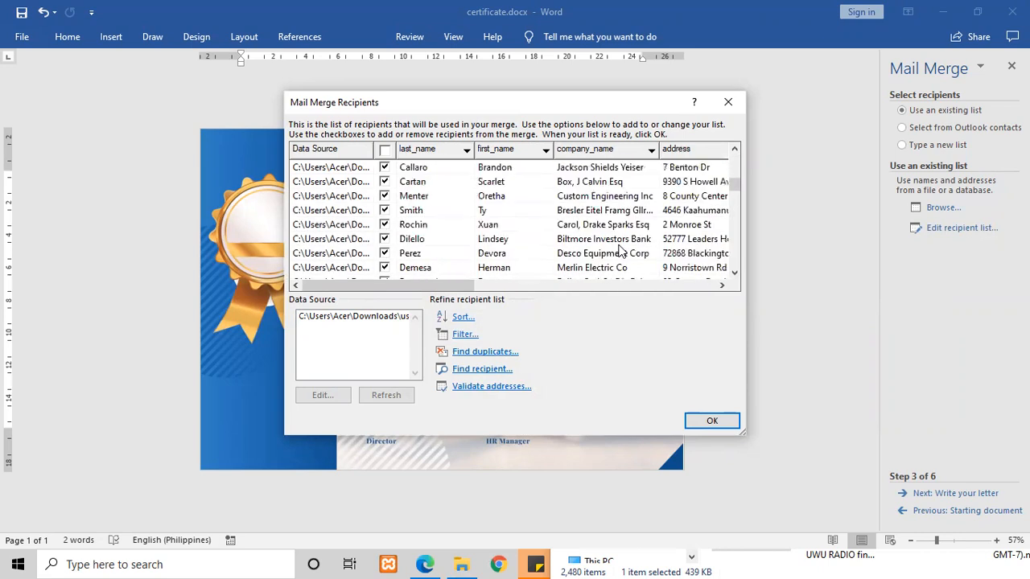
pyautogui.scroll(20, 620, 251)
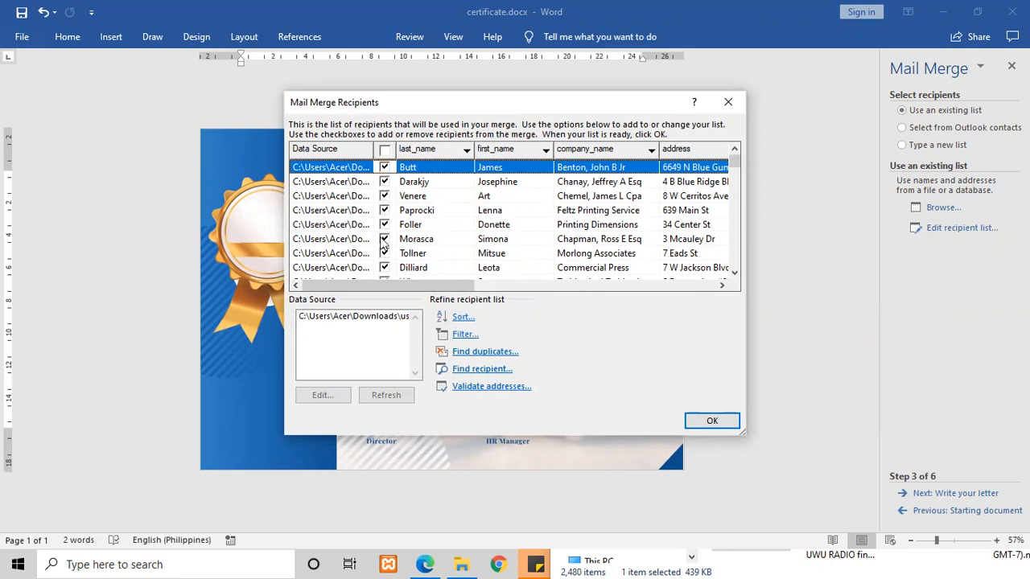
pyautogui.scroll(-12, 387, 275)
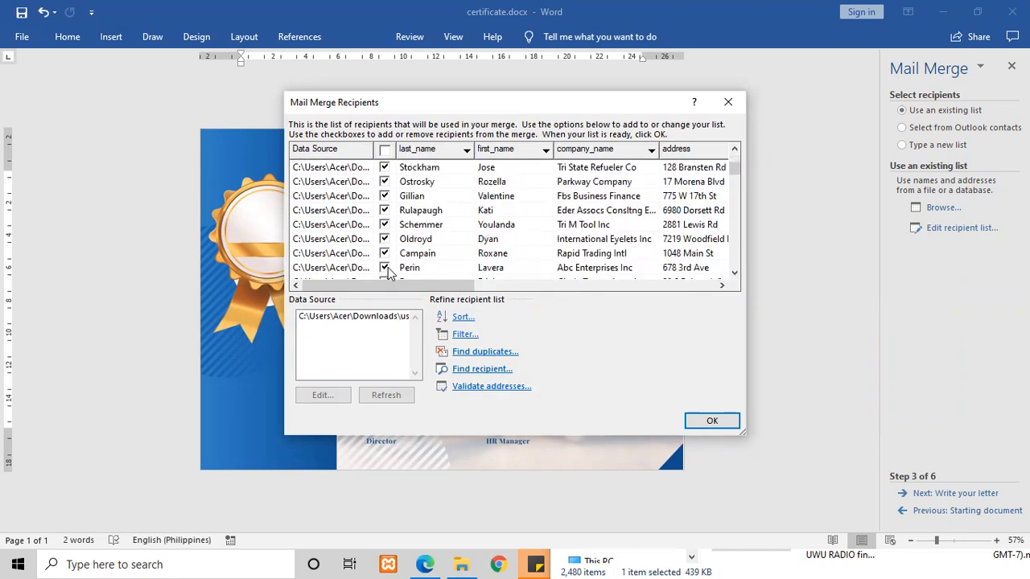
pyautogui.scroll(-2, 402, 237)
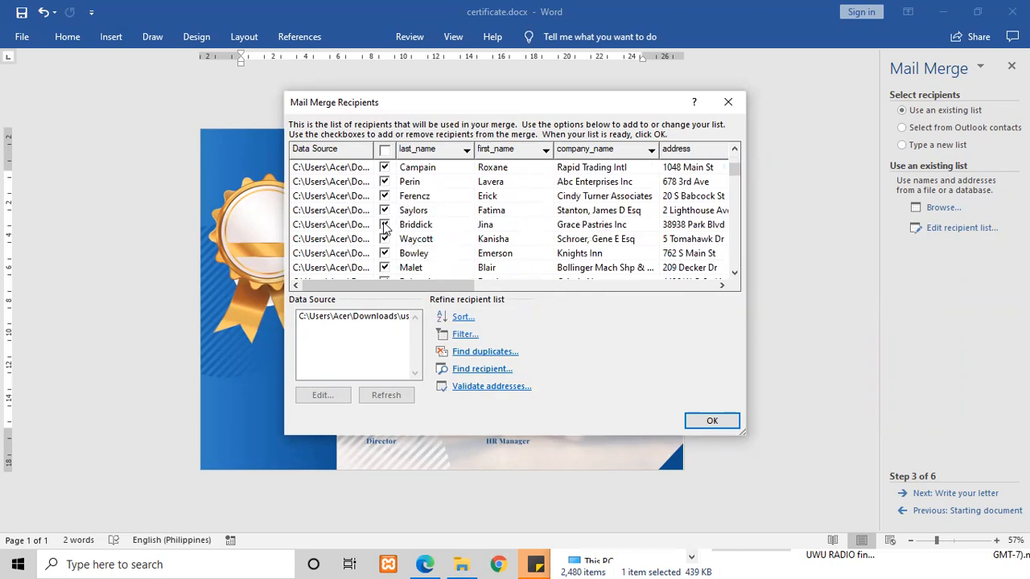
# Exclude the Grace Pastries Inc recipient and the one below it from the merge, and include them again
pyautogui.click(384, 226)
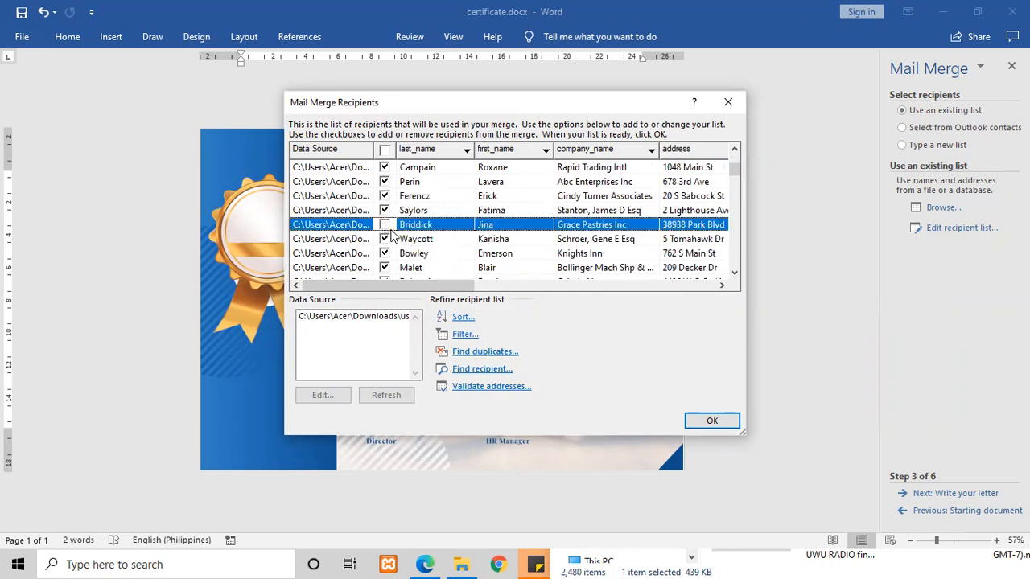
pyautogui.click(385, 239)
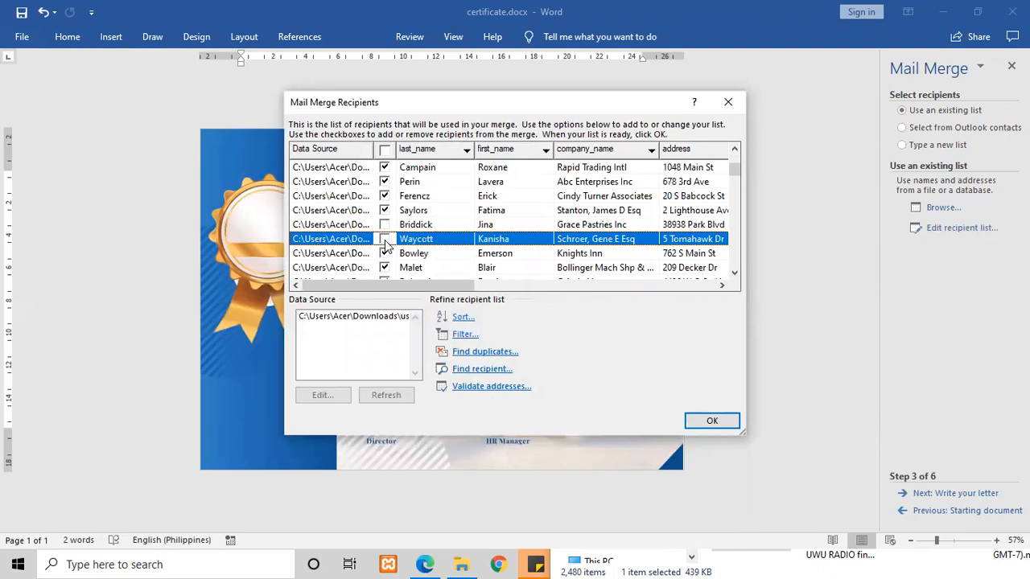
pyautogui.click(385, 225)
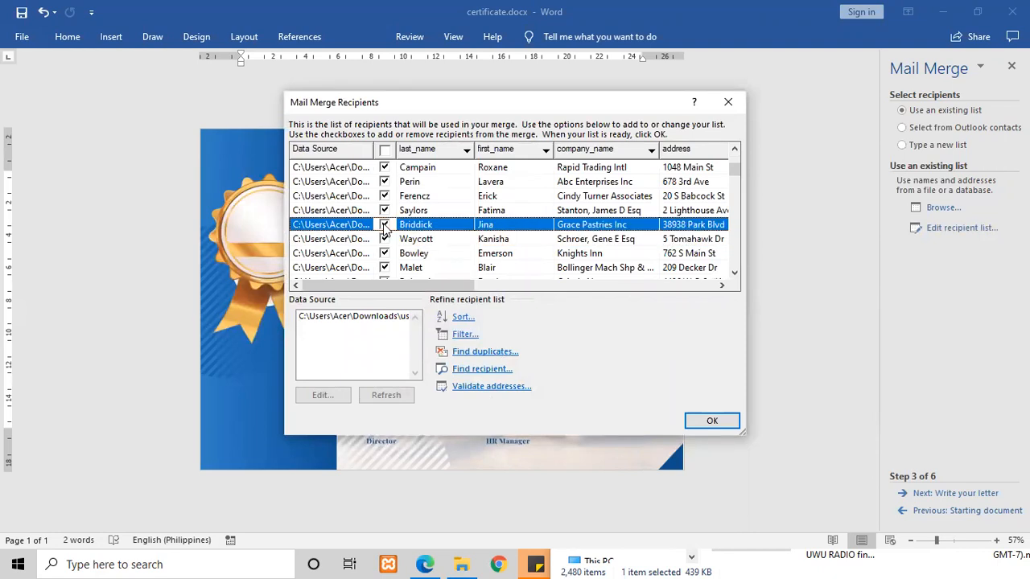
# Accept the mail merge recipient list and advance the wizard to writing the letter
pyautogui.click(711, 420)
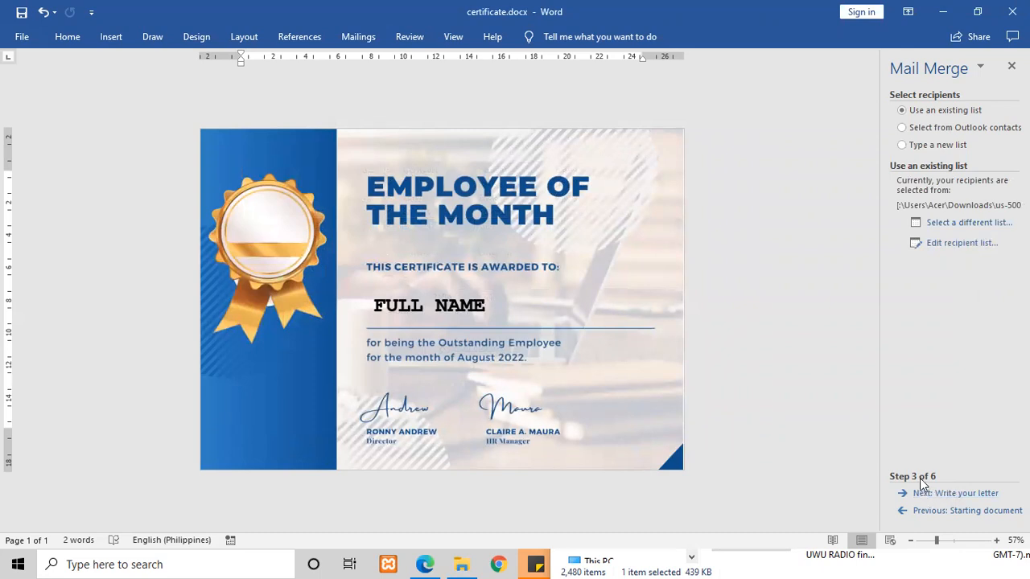
pyautogui.click(982, 493)
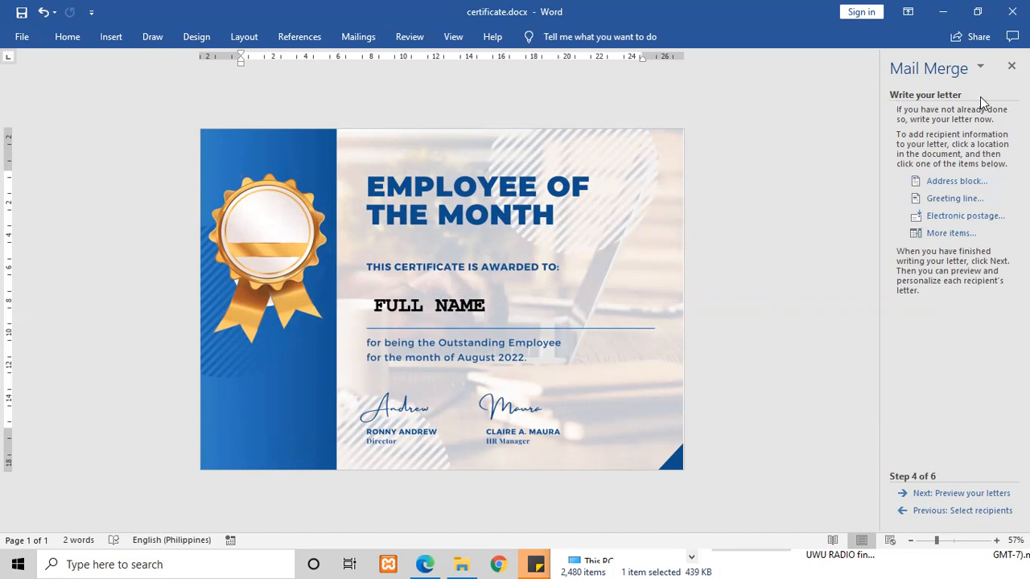
pyautogui.moveTo(502, 307); pyautogui.dragTo(354, 306)
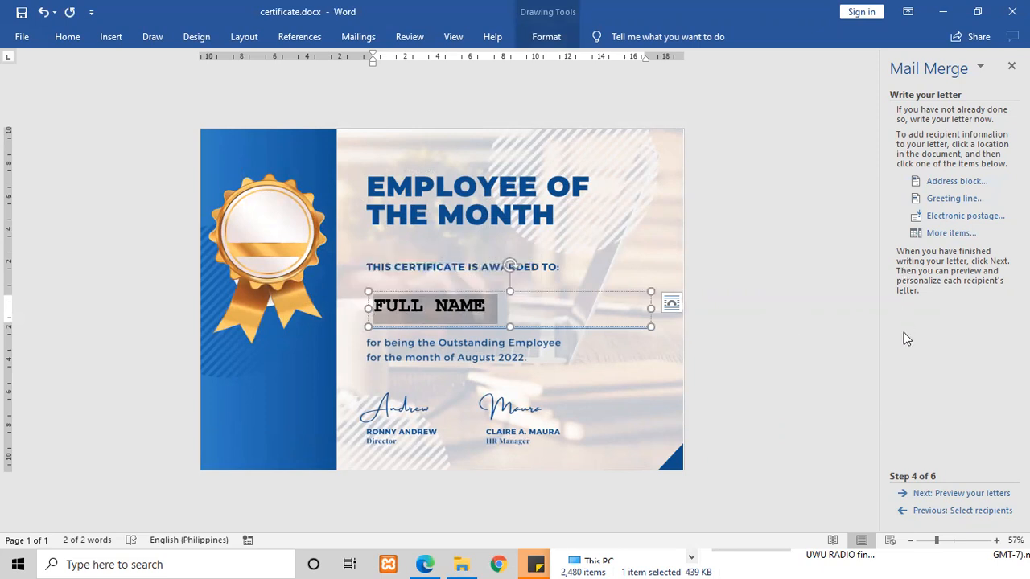
pyautogui.click(947, 235)
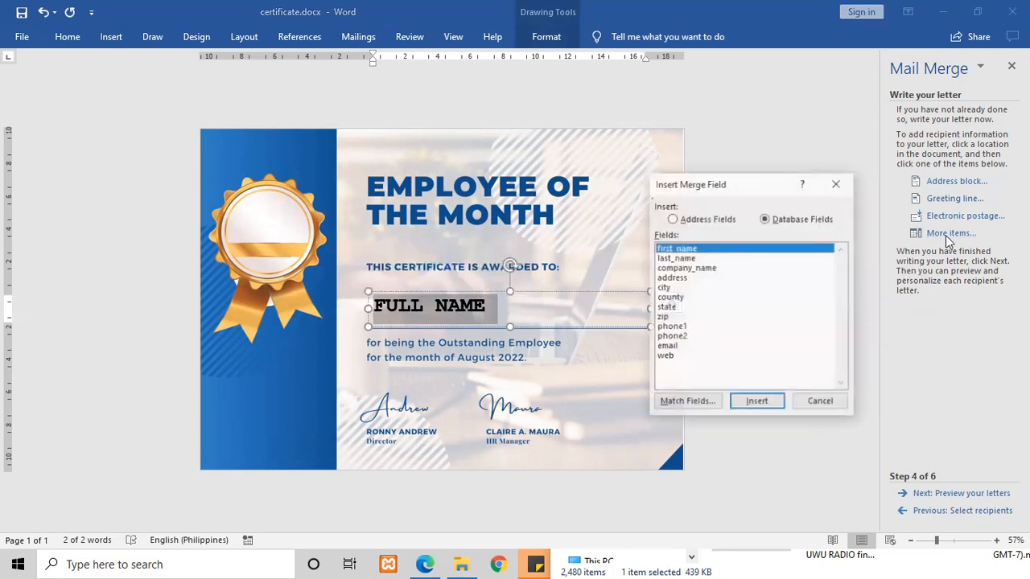
pyautogui.press('Escape')
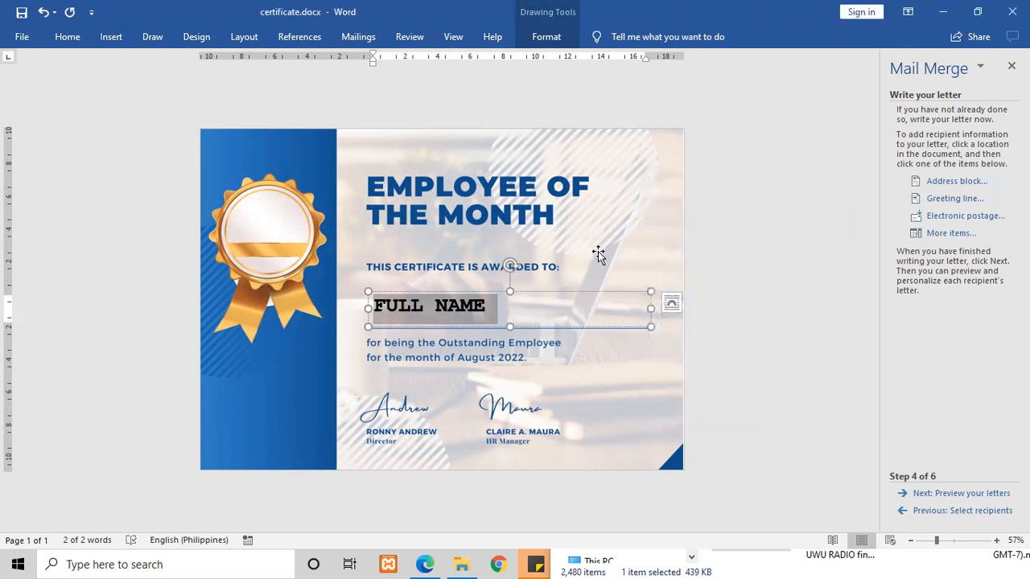
pyautogui.click(717, 249)
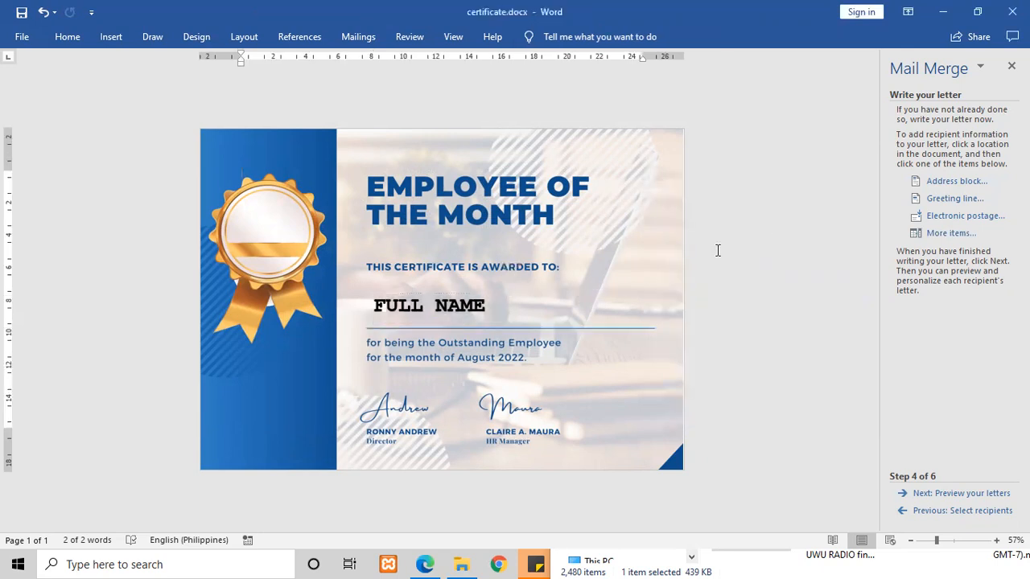
# Replace the FULL NAME placeholder in the certificate's name text box with the first_name merge field
pyautogui.click(493, 307)
pyautogui.moveTo(494, 308); pyautogui.dragTo(394, 316)
pyautogui.press('Delete')
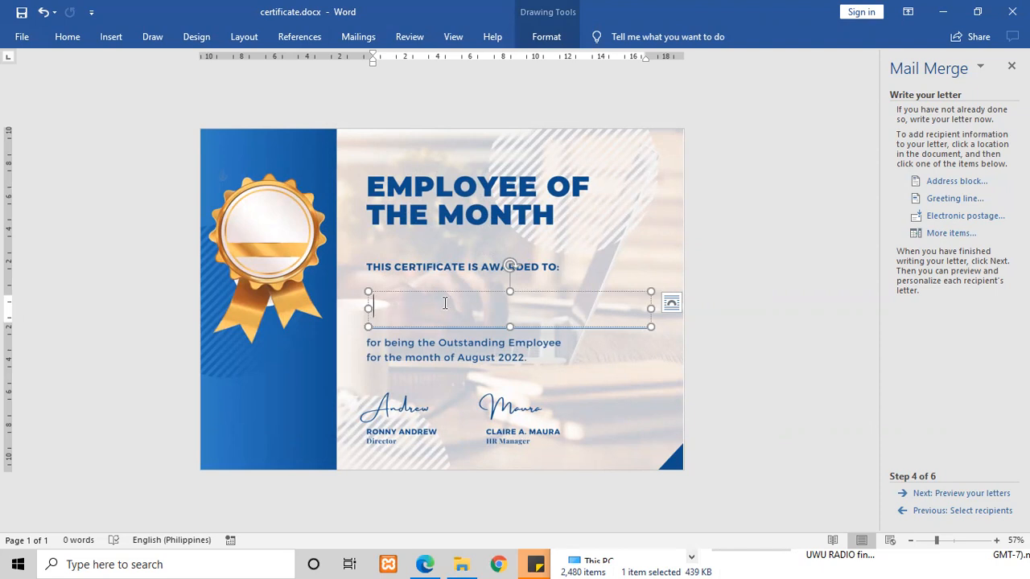
pyautogui.click(951, 233)
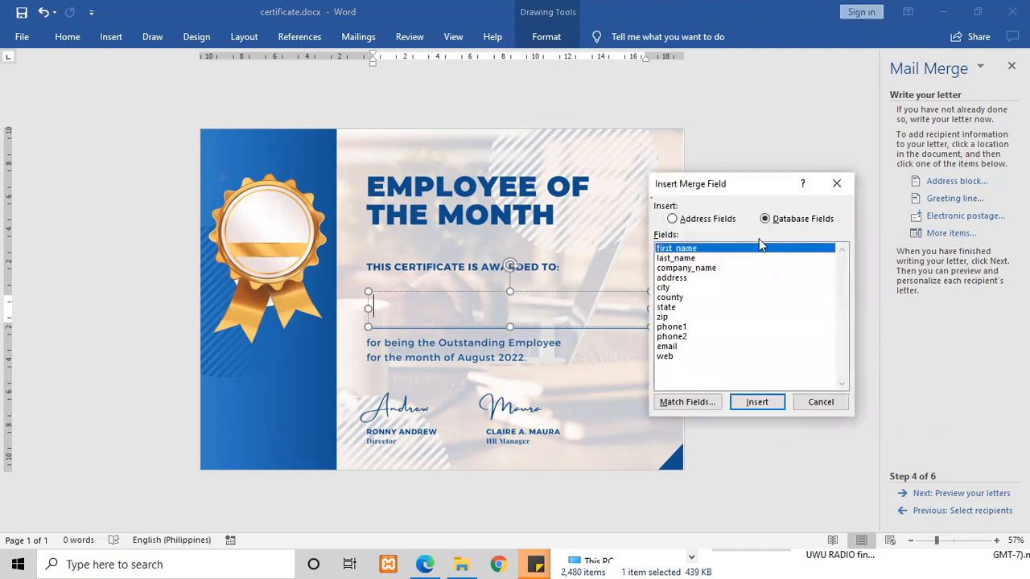
pyautogui.click(756, 402)
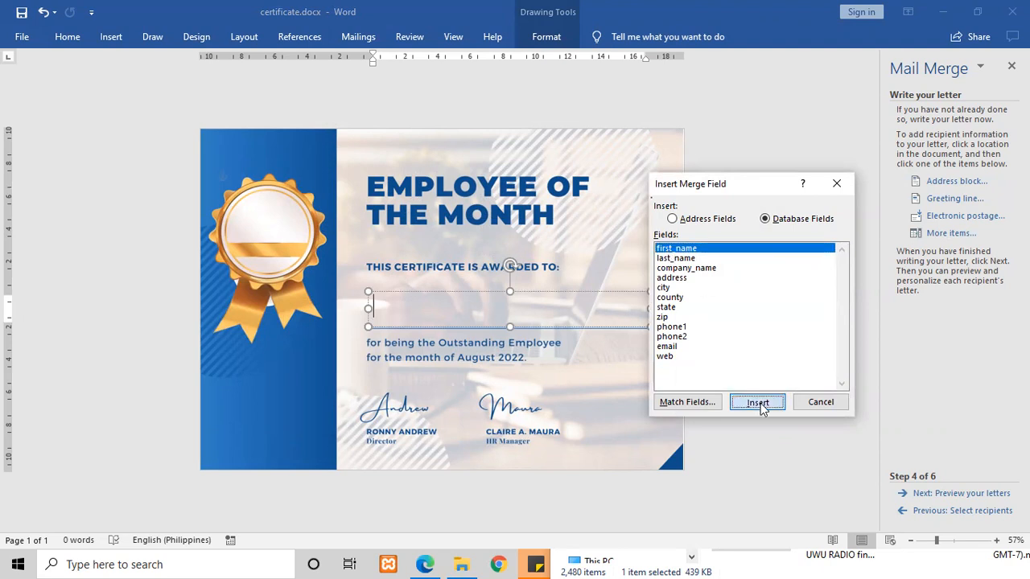
pyautogui.click(818, 402)
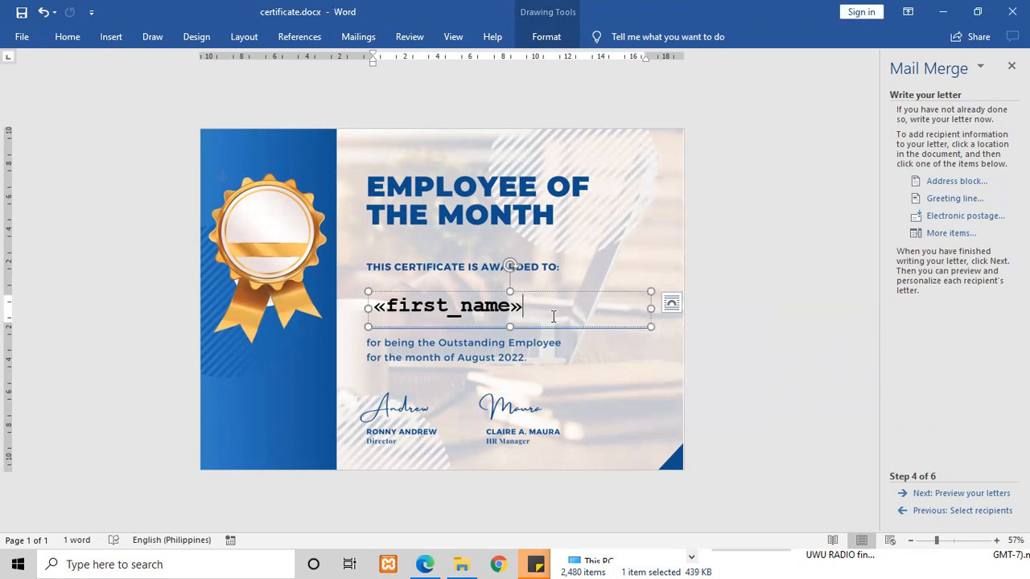
# Insert the last_name merge field after the first_name field, separated by a space
pyautogui.click(950, 233)
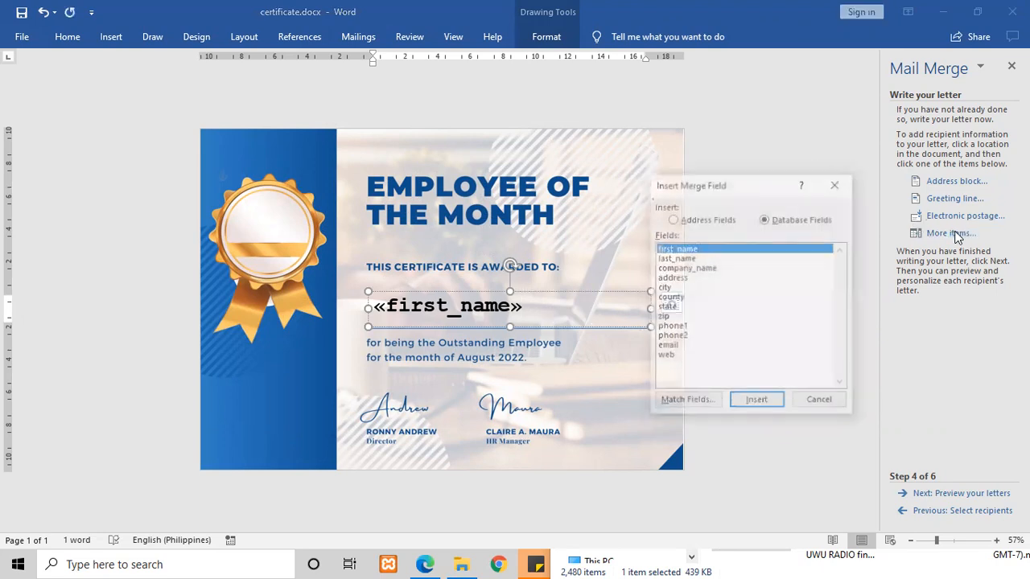
pyautogui.click(687, 259)
pyautogui.click(757, 401)
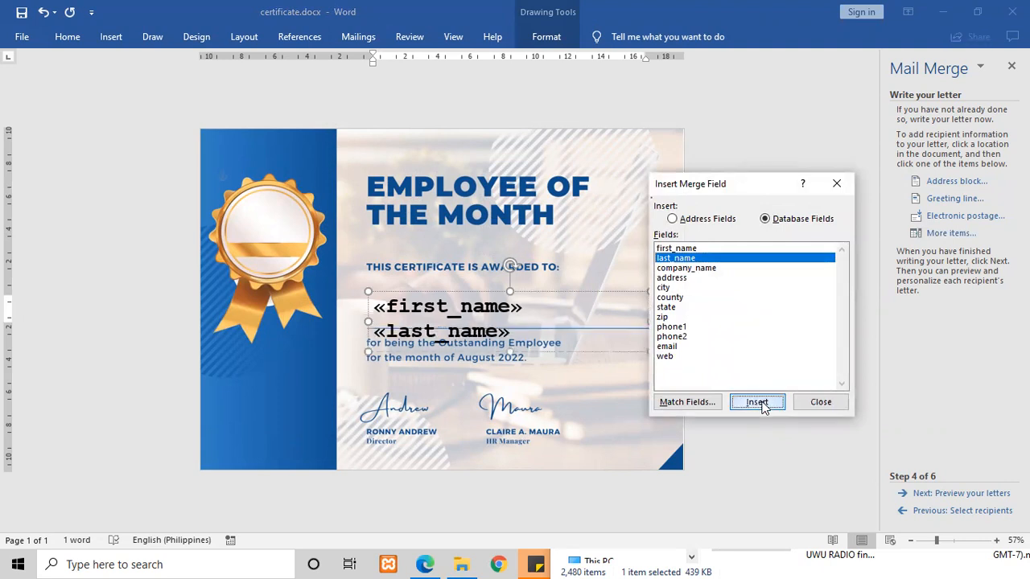
pyautogui.click(820, 402)
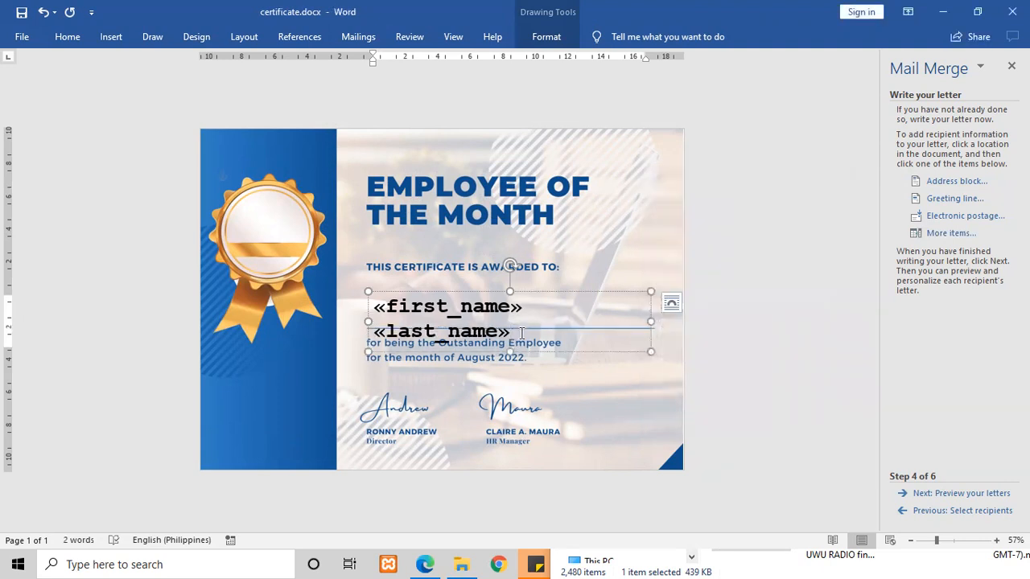
# Set the font size of both name merge fields to 32 so they fit on one line
pyautogui.moveTo(522, 331); pyautogui.dragTo(375, 307)
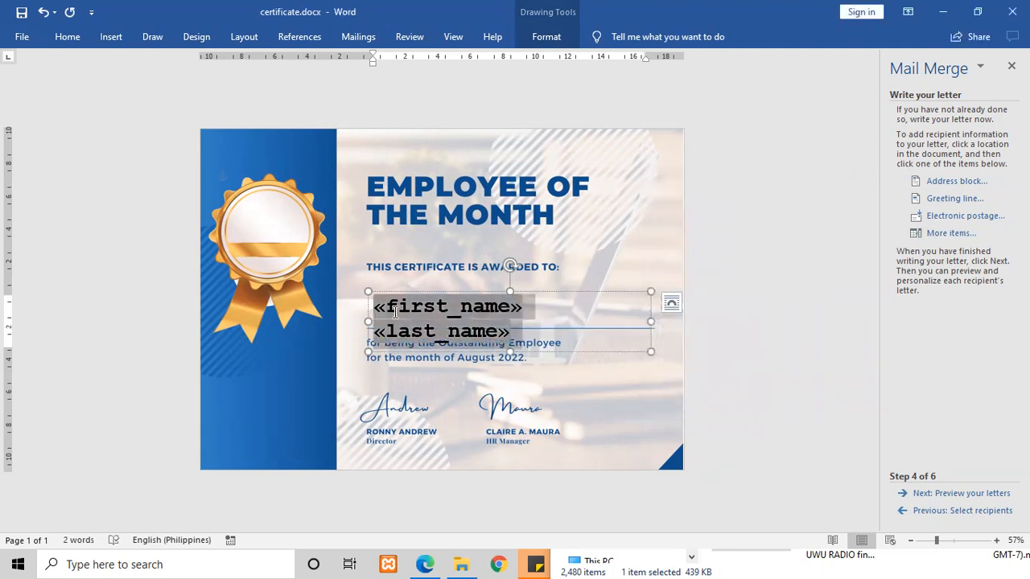
pyautogui.click(72, 38)
pyautogui.click(253, 65)
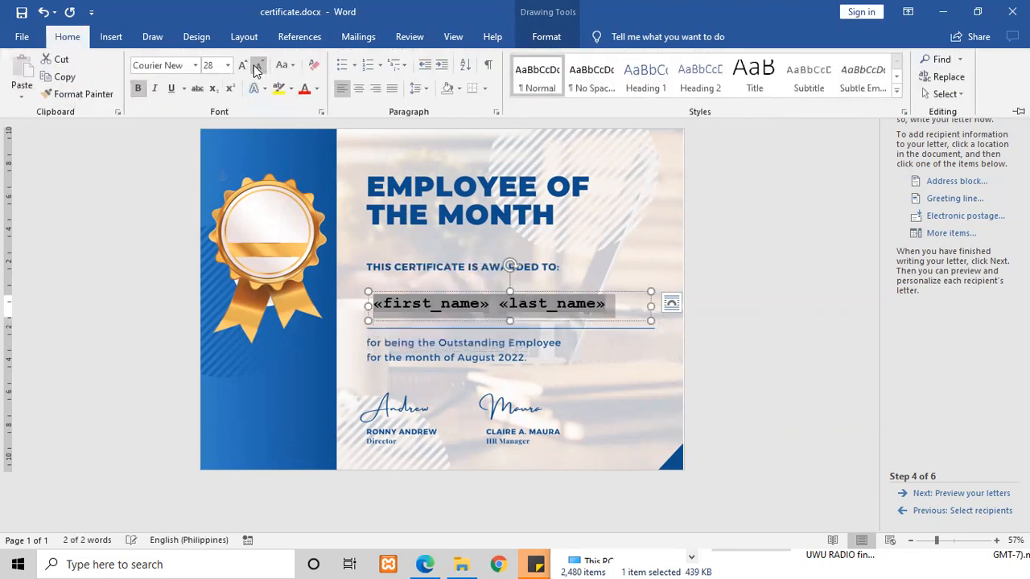
pyautogui.click(218, 65)
pyautogui.press('Return')
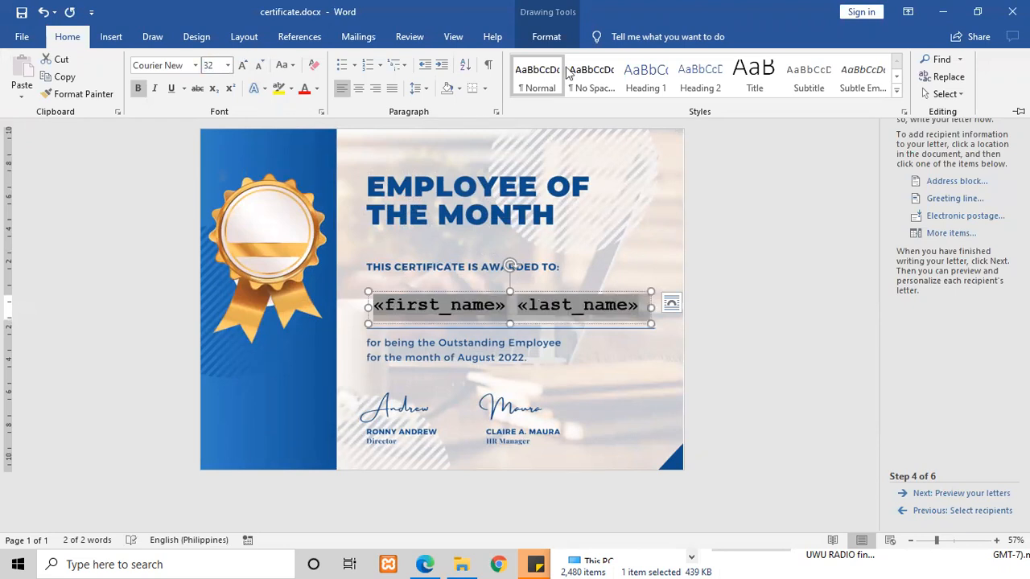
pyautogui.click(770, 282)
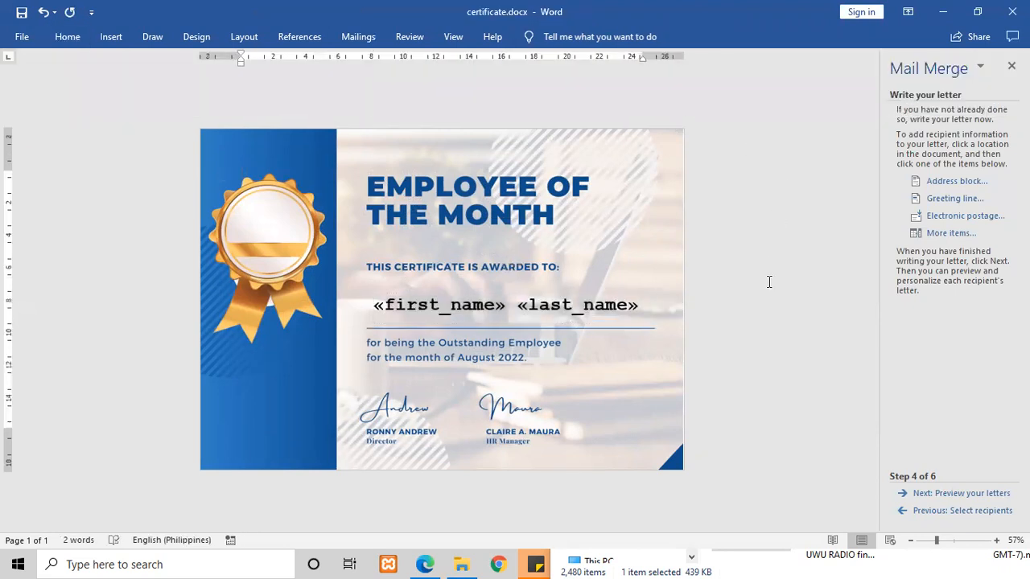
# Preview the merged certificates, moving back one recipient and forward again
pyautogui.click(956, 494)
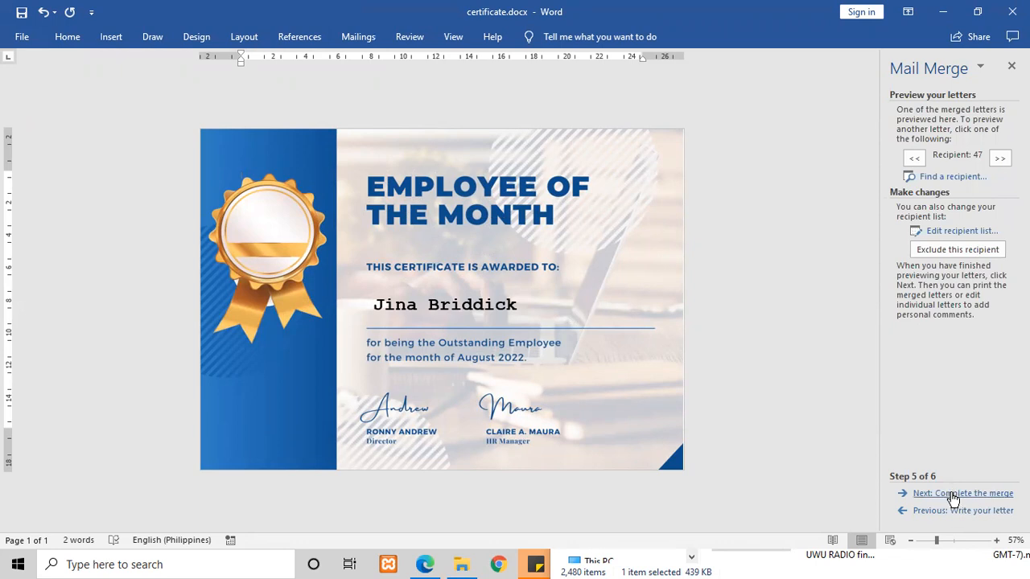
pyautogui.click(914, 161)
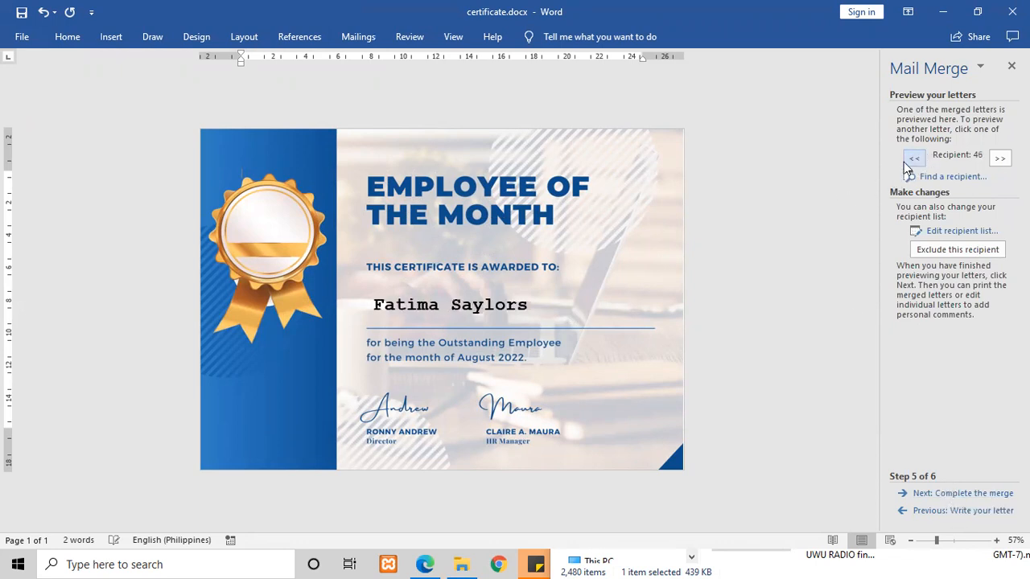
pyautogui.click(1000, 160)
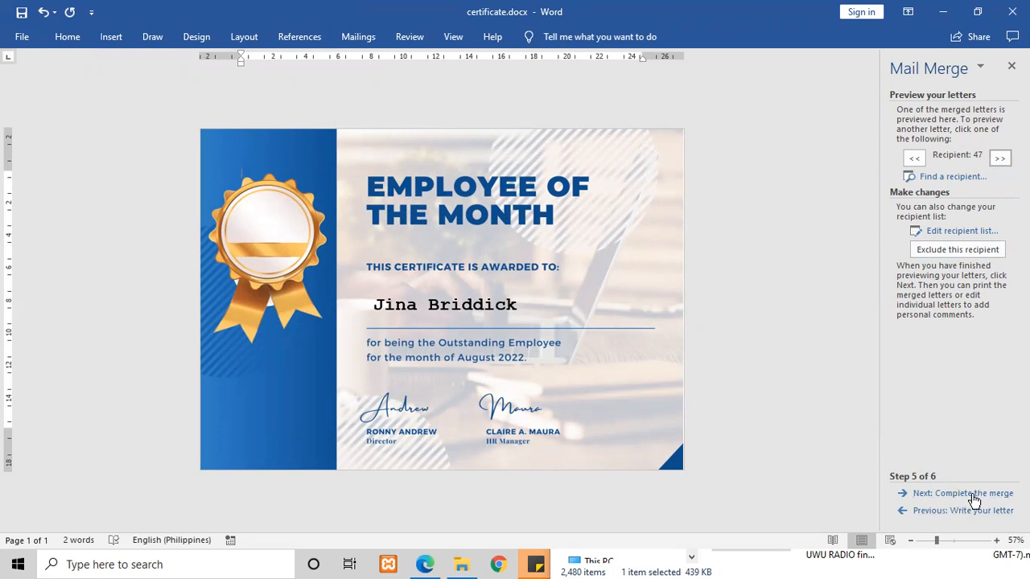
# Return to the letter-writing stage and examine the first_name and last_name fields in the text box
pyautogui.click(937, 514)
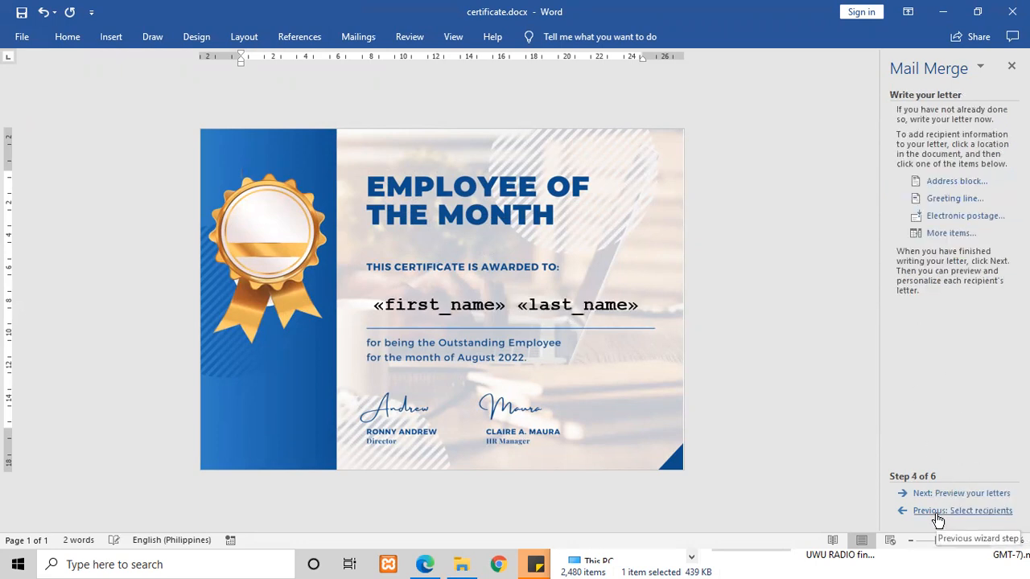
pyautogui.moveTo(372, 305); pyautogui.dragTo(515, 306)
pyautogui.click(589, 306)
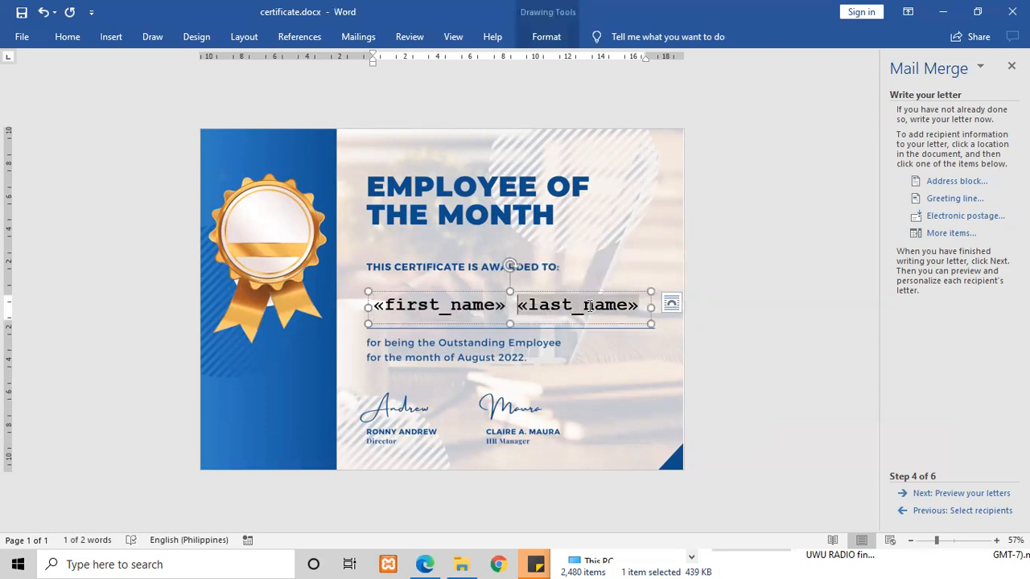
pyautogui.moveTo(589, 305); pyautogui.dragTo(648, 307)
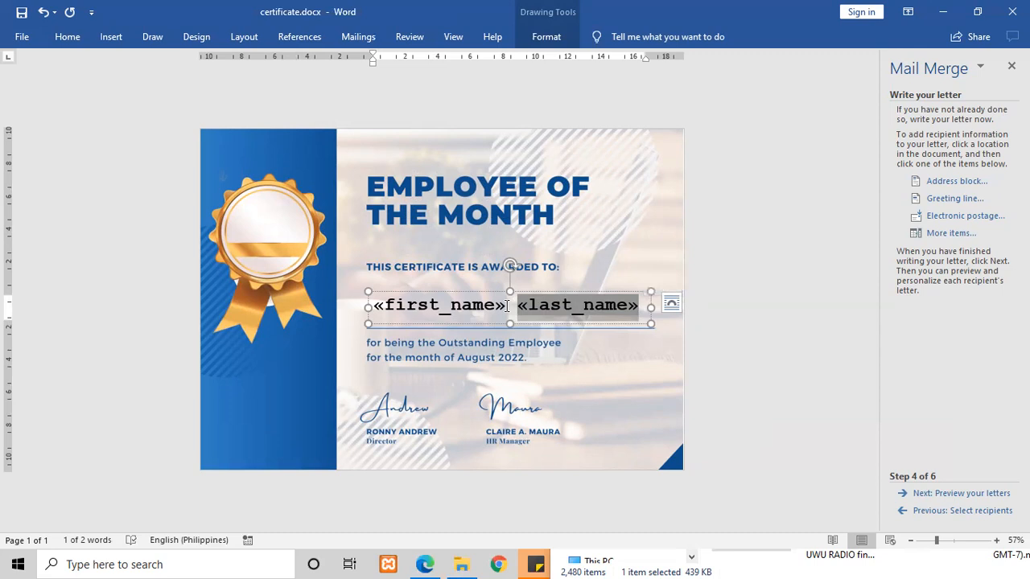
# Preview the merged certificates again, browsing backward and forward through many recipients to check their names
pyautogui.click(965, 493)
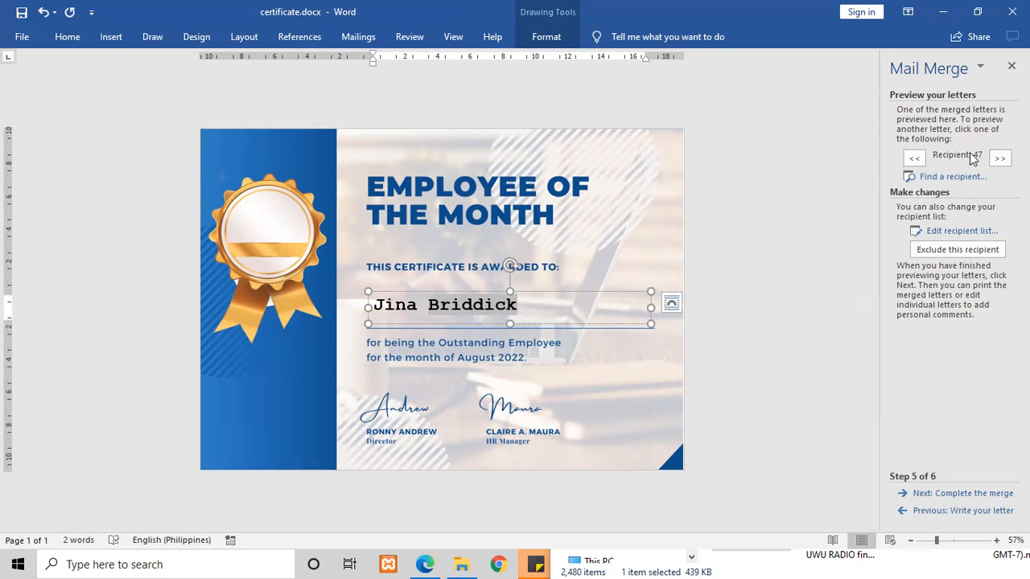
pyautogui.click(914, 157)
pyautogui.click(914, 158)
pyautogui.click(914, 158)
pyautogui.click(914, 158)
pyautogui.click(915, 158)
pyautogui.click(914, 158)
pyautogui.click(914, 157)
pyautogui.click(914, 157)
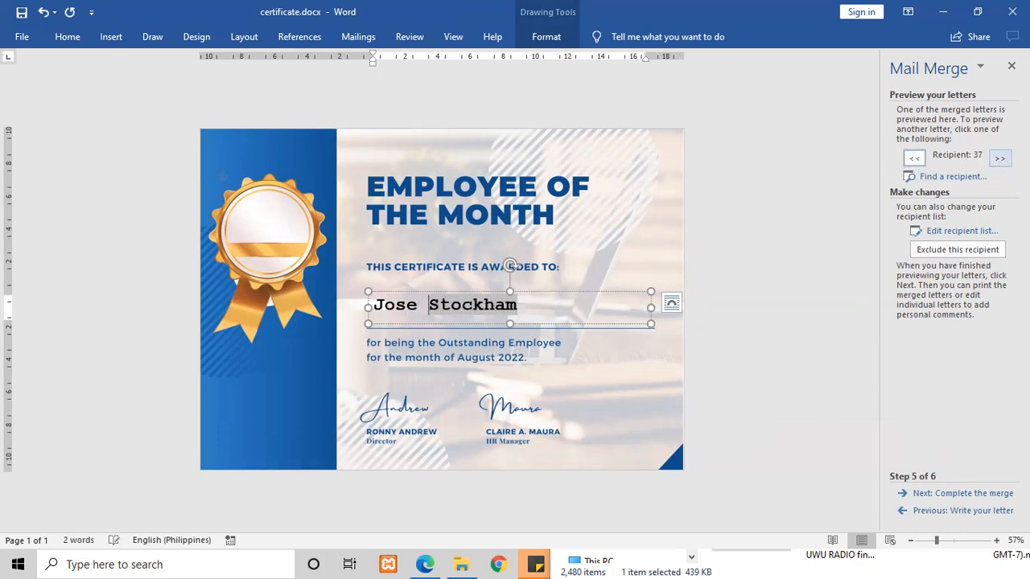
pyautogui.click(999, 158)
pyautogui.click(1000, 158)
pyautogui.click(999, 158)
pyautogui.click(999, 158)
pyautogui.click(1000, 158)
pyautogui.click(1000, 158)
pyautogui.click(999, 157)
pyautogui.click(999, 157)
pyautogui.click(999, 157)
pyautogui.click(999, 158)
pyautogui.click(999, 158)
pyautogui.click(999, 157)
pyautogui.click(1000, 158)
pyautogui.click(999, 157)
pyautogui.click(999, 158)
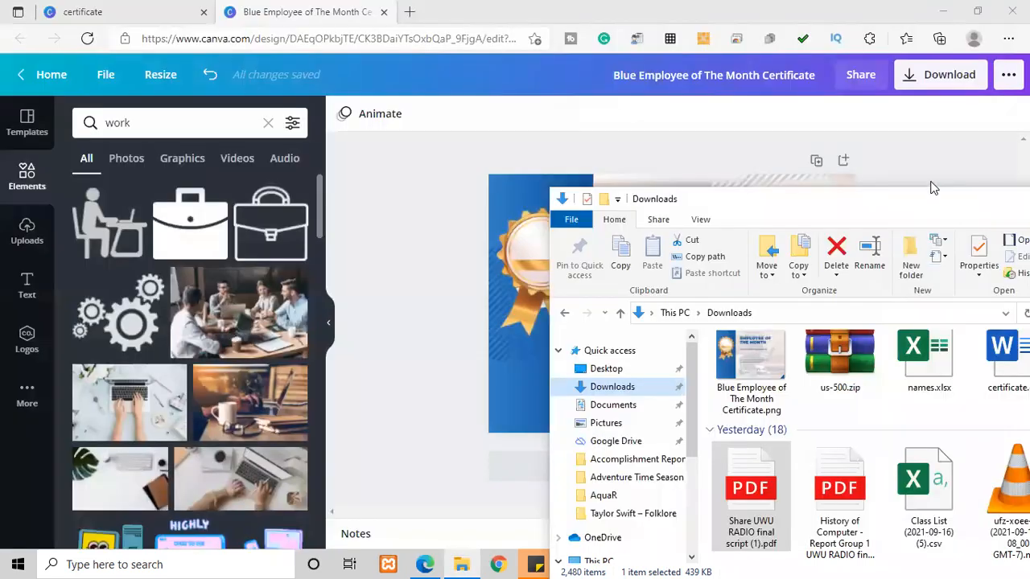
pyautogui.moveTo(825, 200); pyautogui.dragTo(630, 71)
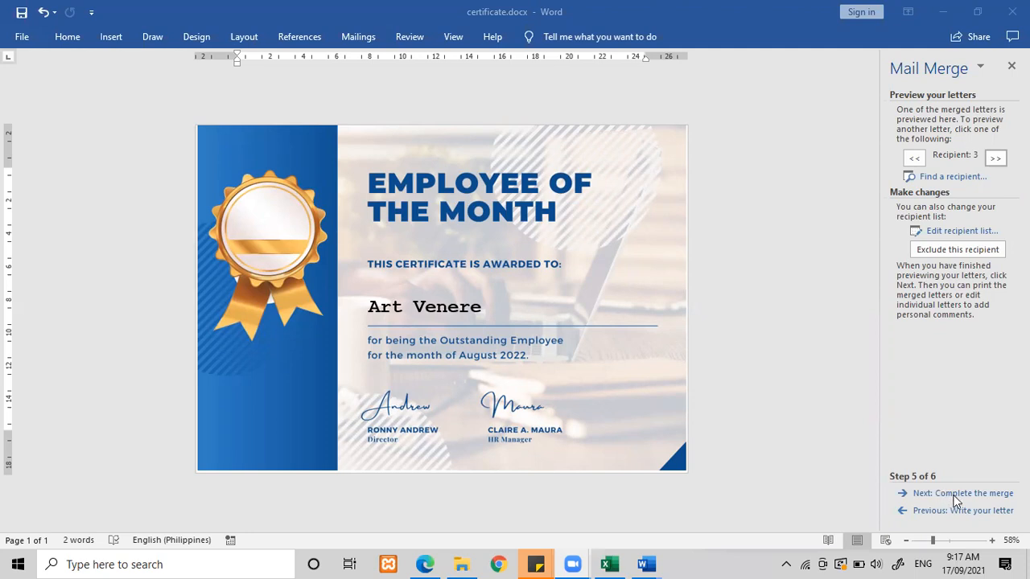
# Complete the mail merge and merge all records into a new document of individual letters
pyautogui.click(955, 494)
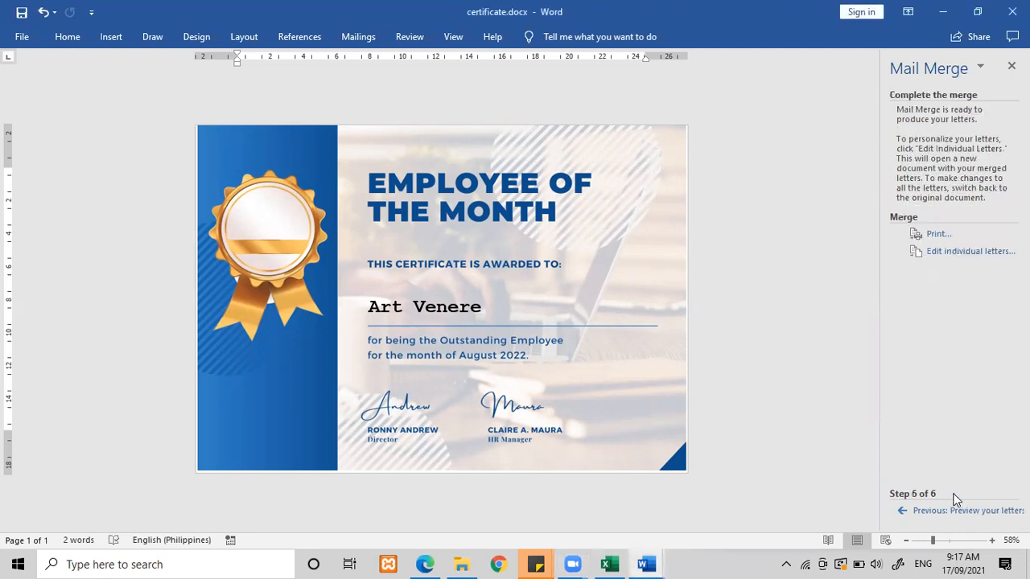
pyautogui.click(953, 255)
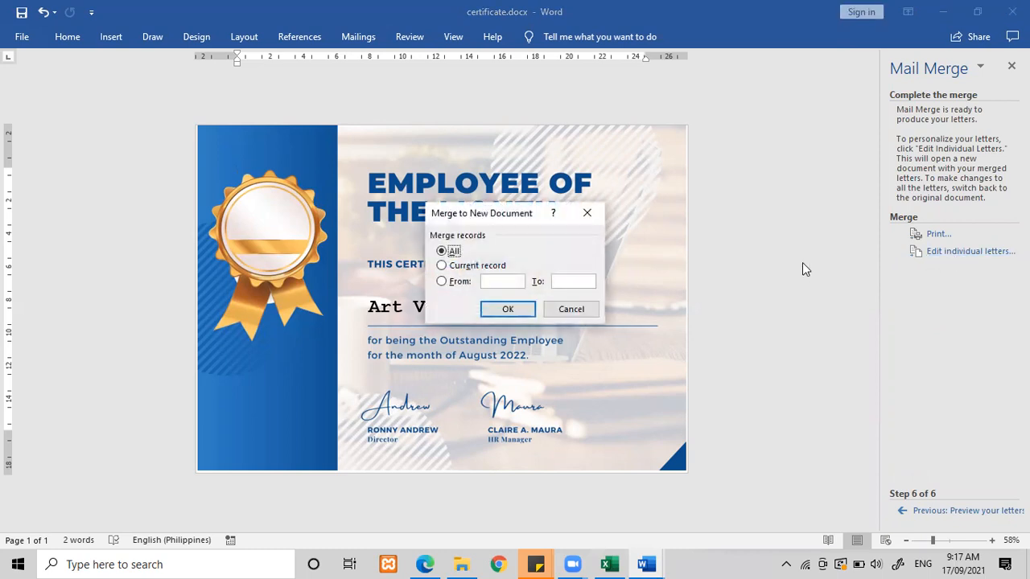
pyautogui.click(509, 309)
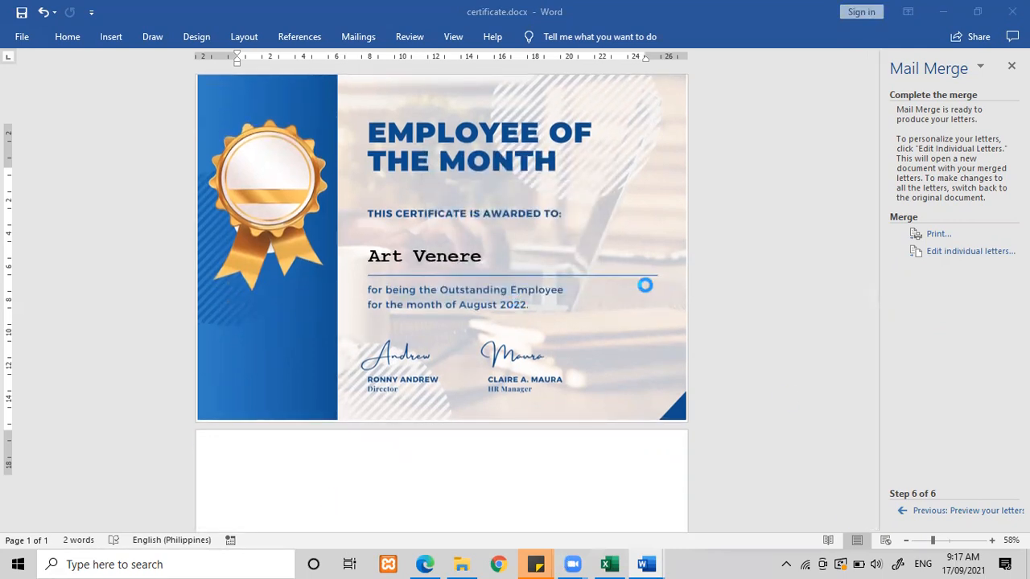
# Examine the recipient names on the certificates throughout the merged document, including its page thumbnails
pyautogui.scroll(-3, 671, 282)
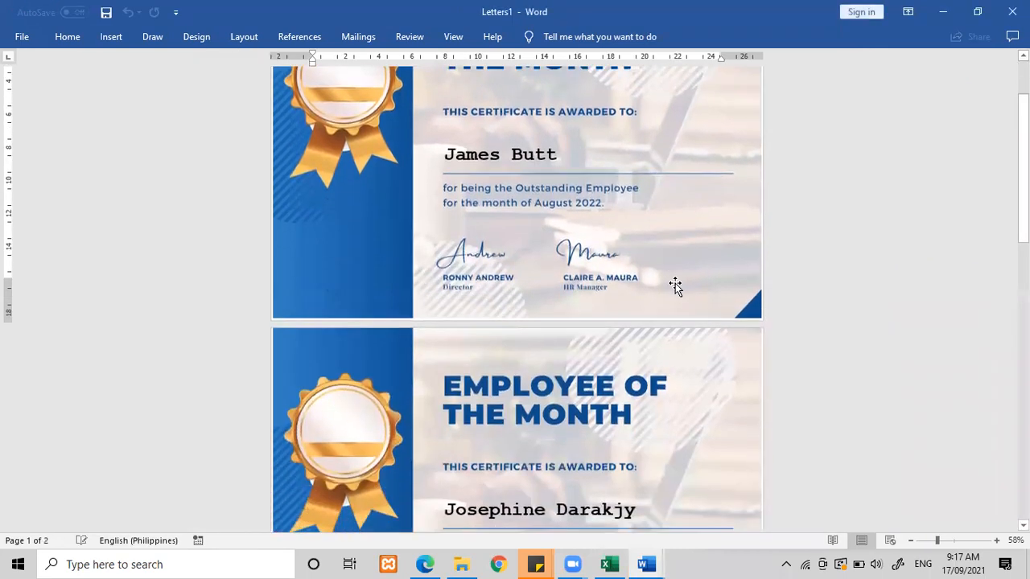
pyautogui.scroll(-10, 675, 284)
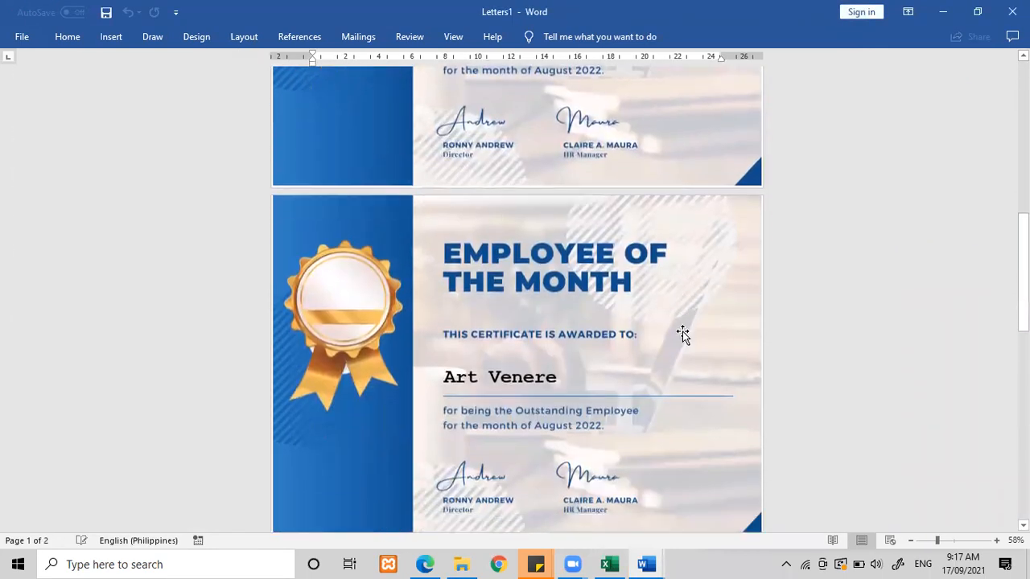
pyautogui.scroll(-5, 682, 335)
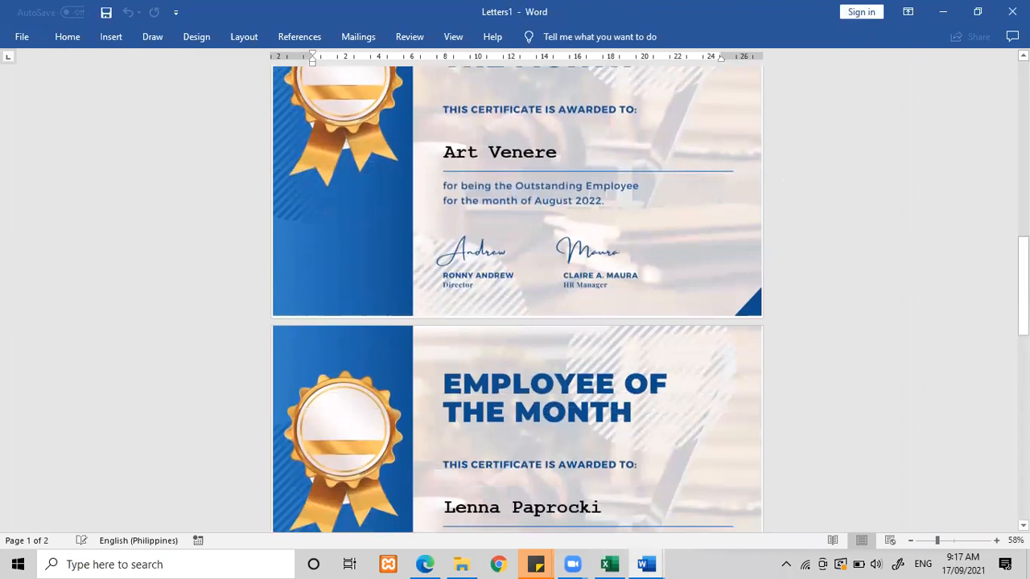
pyautogui.moveTo(1023, 276); pyautogui.dragTo(1022, 338)
pyautogui.scroll(4, 877, 323)
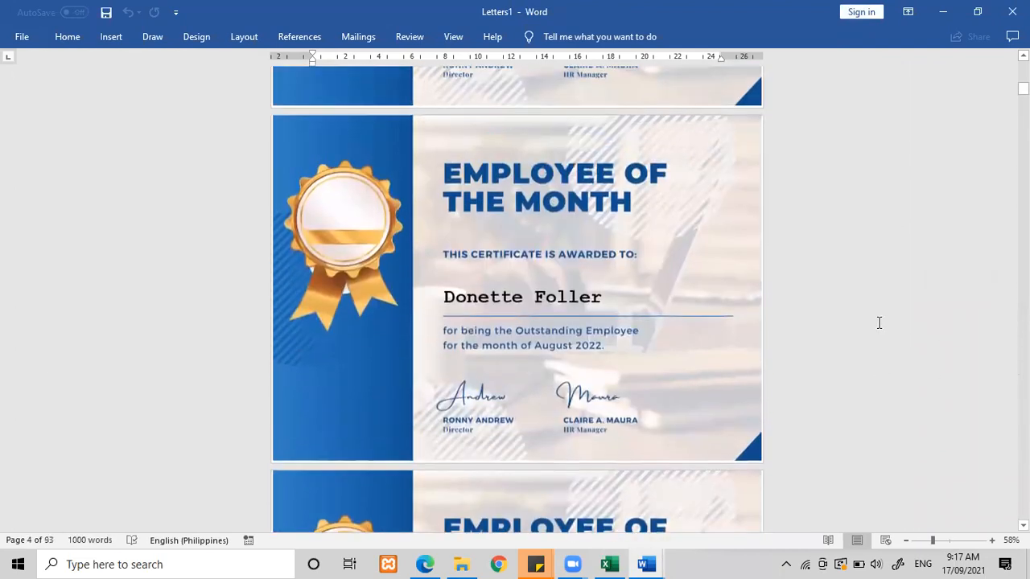
pyautogui.scroll(1, 891, 331)
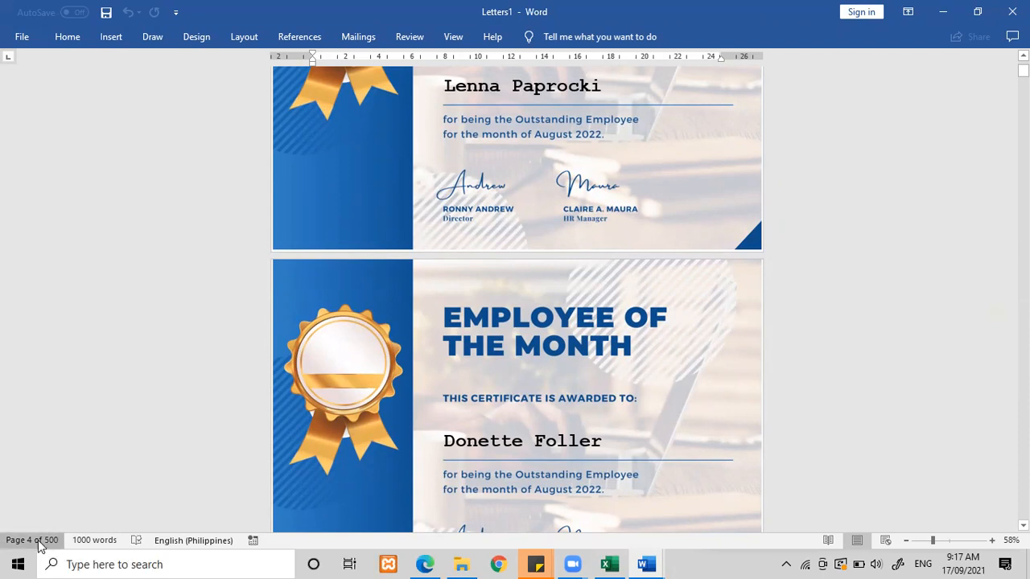
pyautogui.click(40, 541)
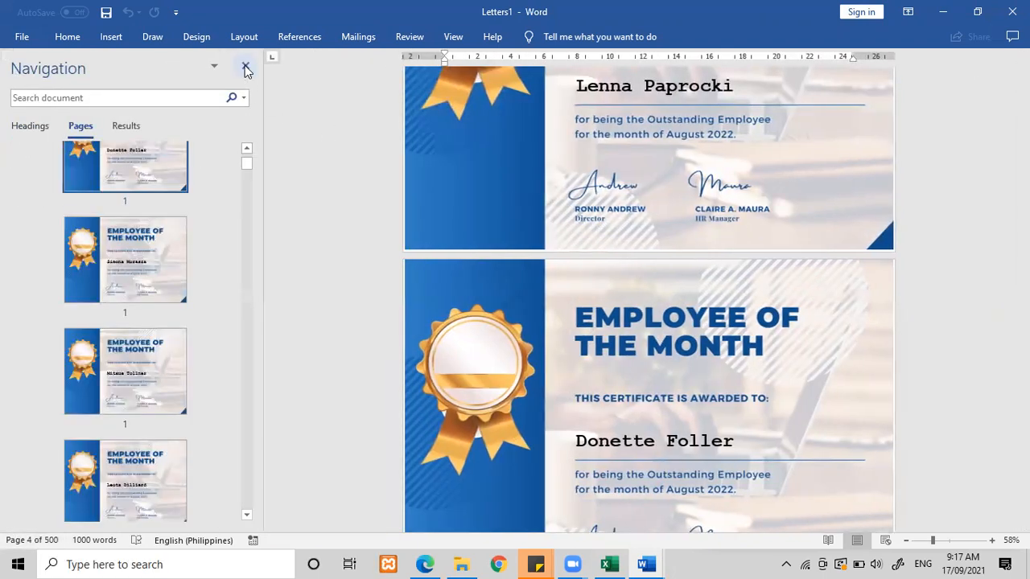
pyautogui.click(246, 67)
pyautogui.moveTo(1023, 71); pyautogui.dragTo(1023, 105)
pyautogui.scroll(-5, 866, 298)
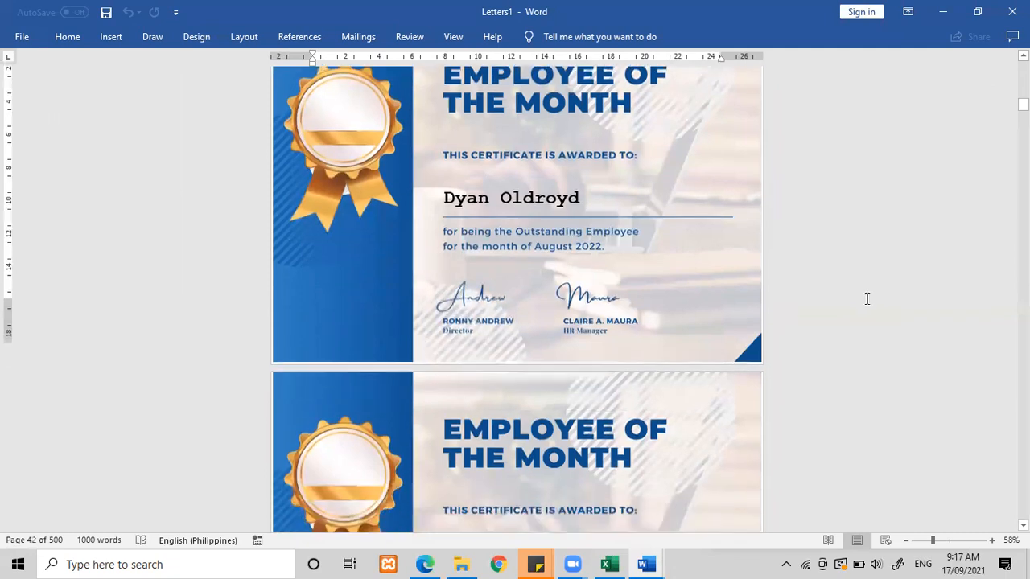
pyautogui.scroll(-8, 869, 313)
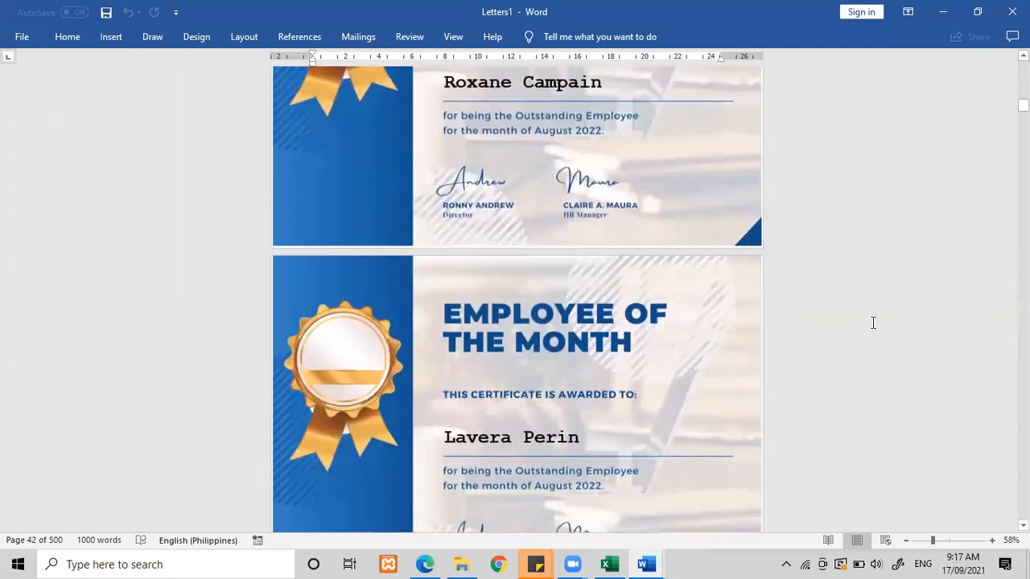
# Open the Save As options for the merged certificates document
pyautogui.click(22, 36)
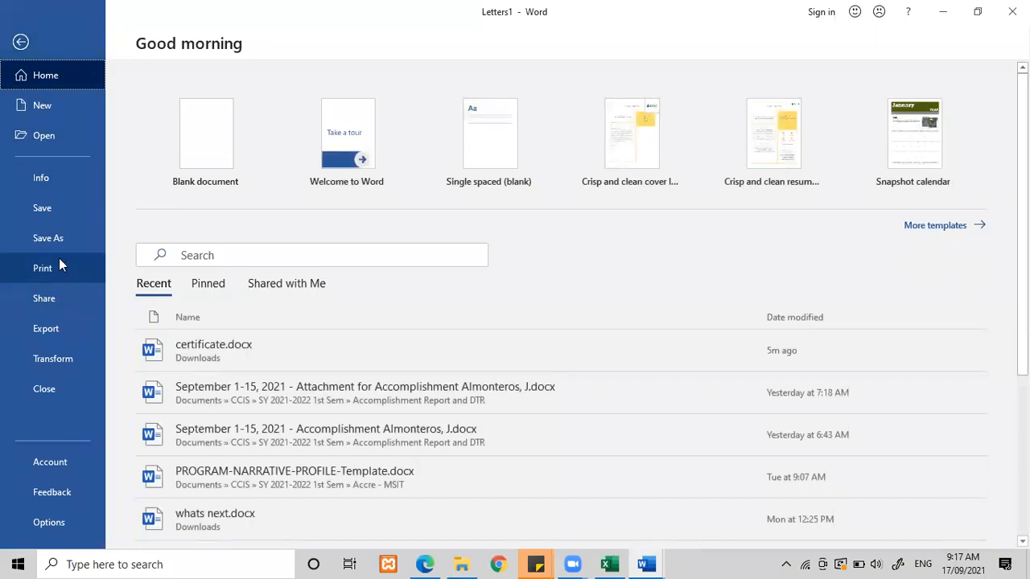
pyautogui.click(59, 243)
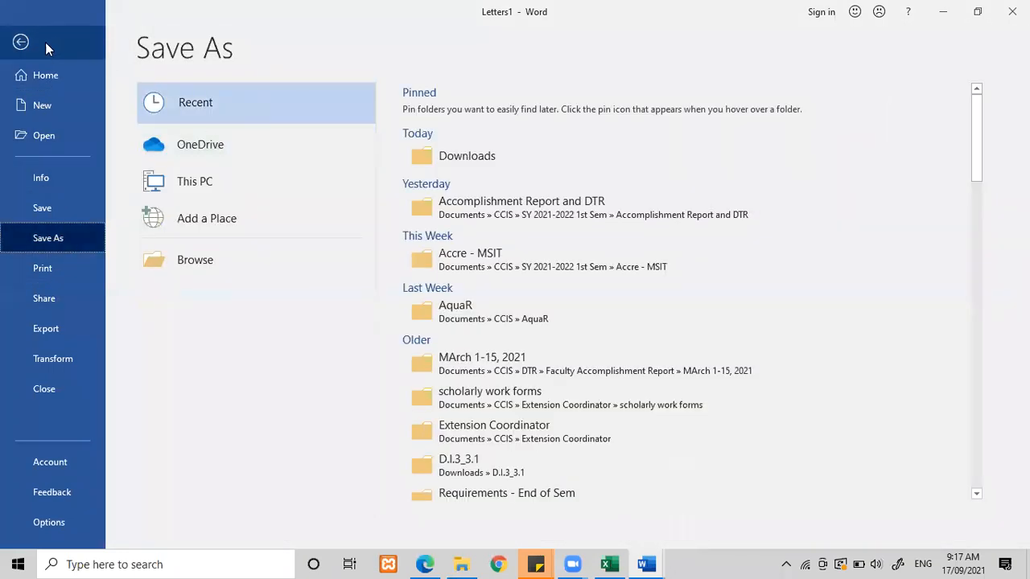